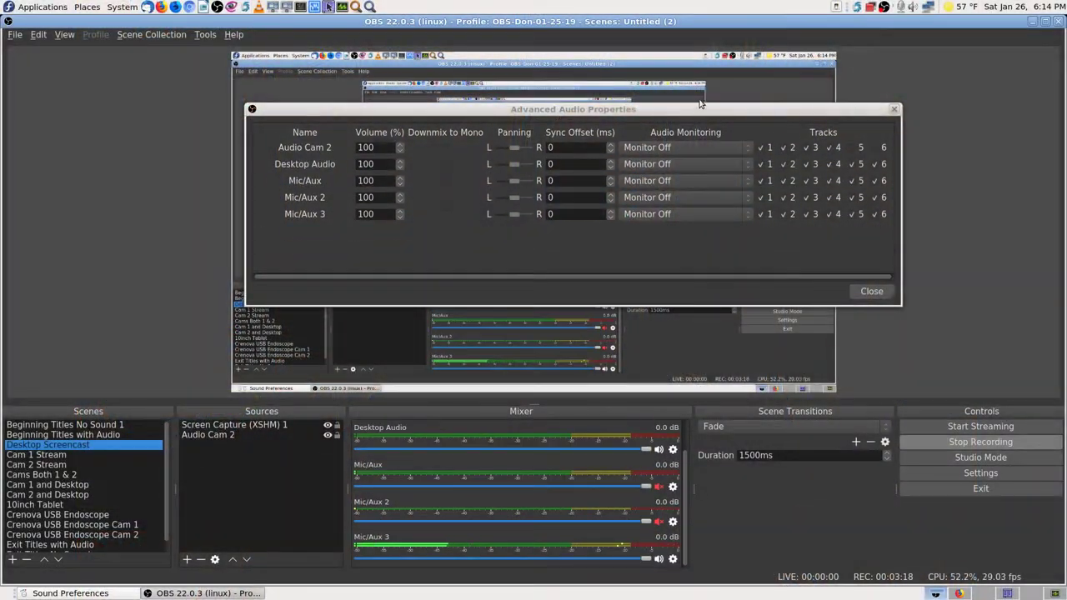
- Move and enlarge the Advanced Audio Properties dialog, examine the audio sources' track assignments, and close it
left_click_drag(691, 109, 636, 180)
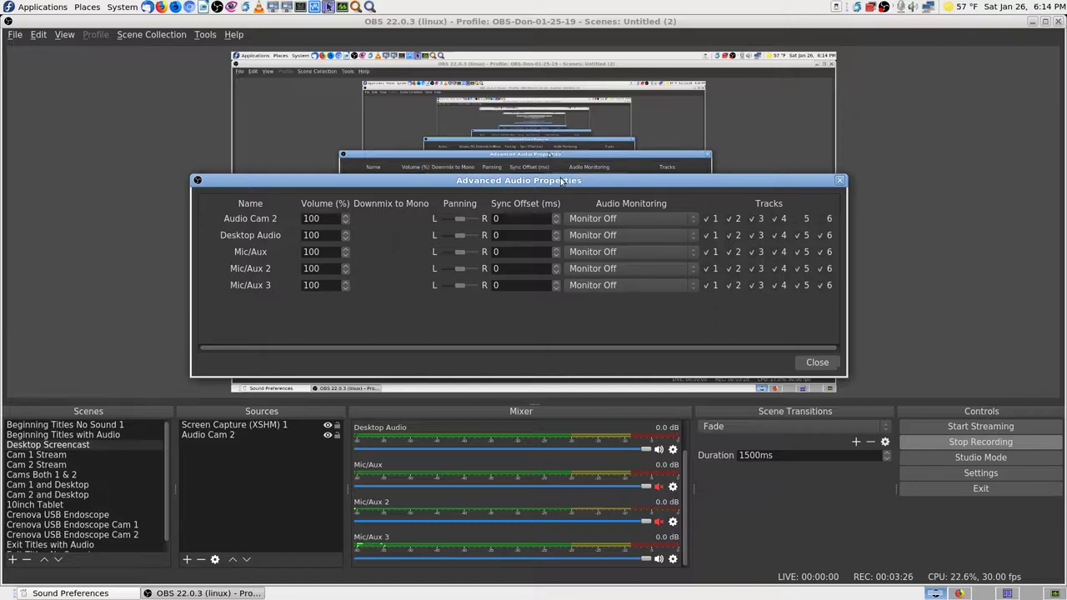
left_click_drag(568, 180, 558, 51)
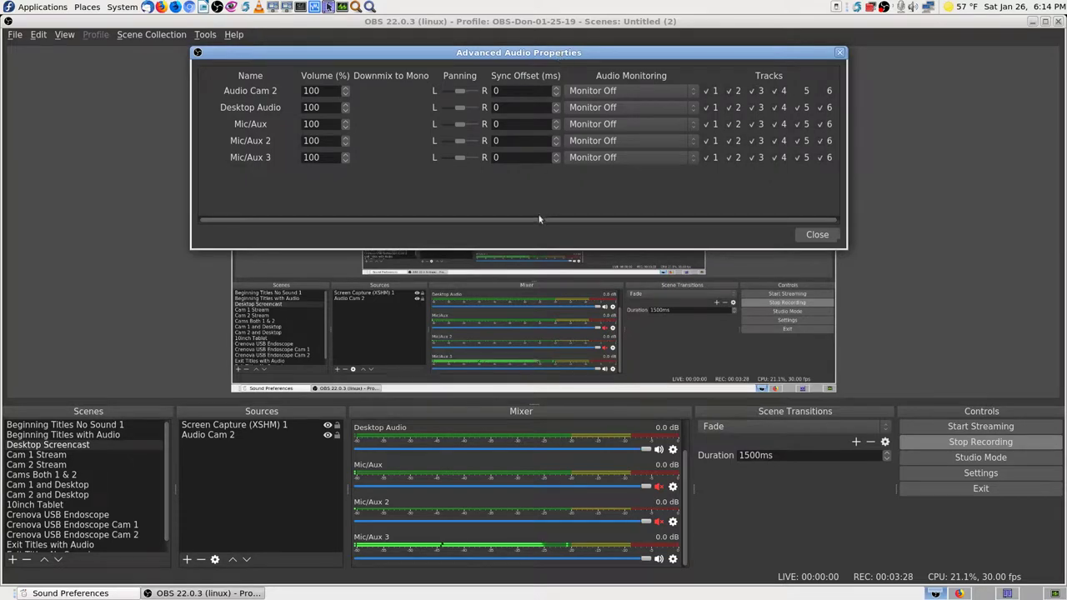
left_click_drag(534, 246, 527, 269)
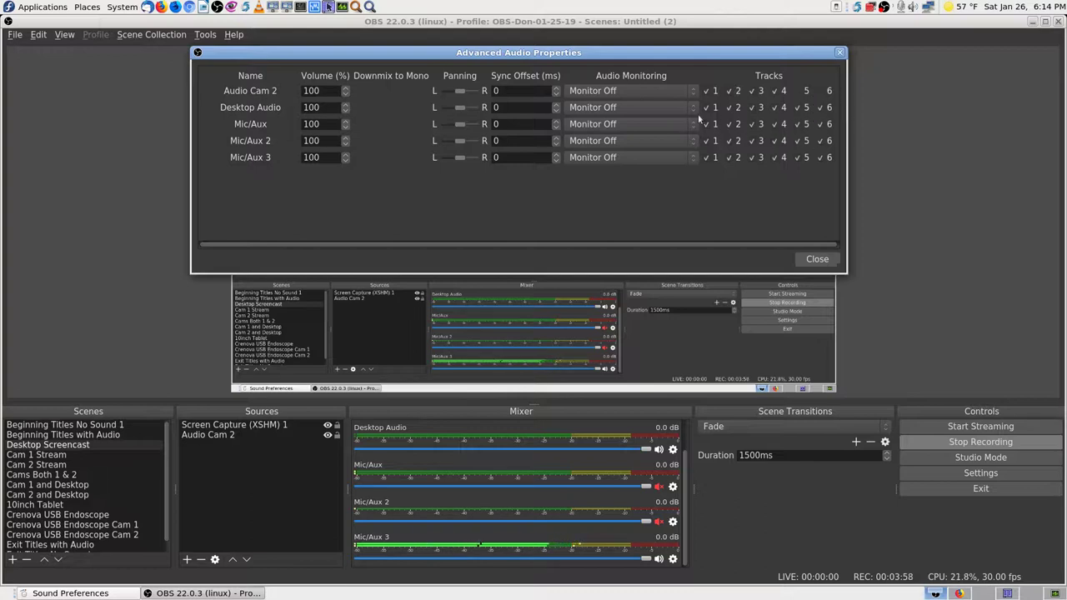
left_click(787, 118)
left_click(825, 108)
left_click(810, 259)
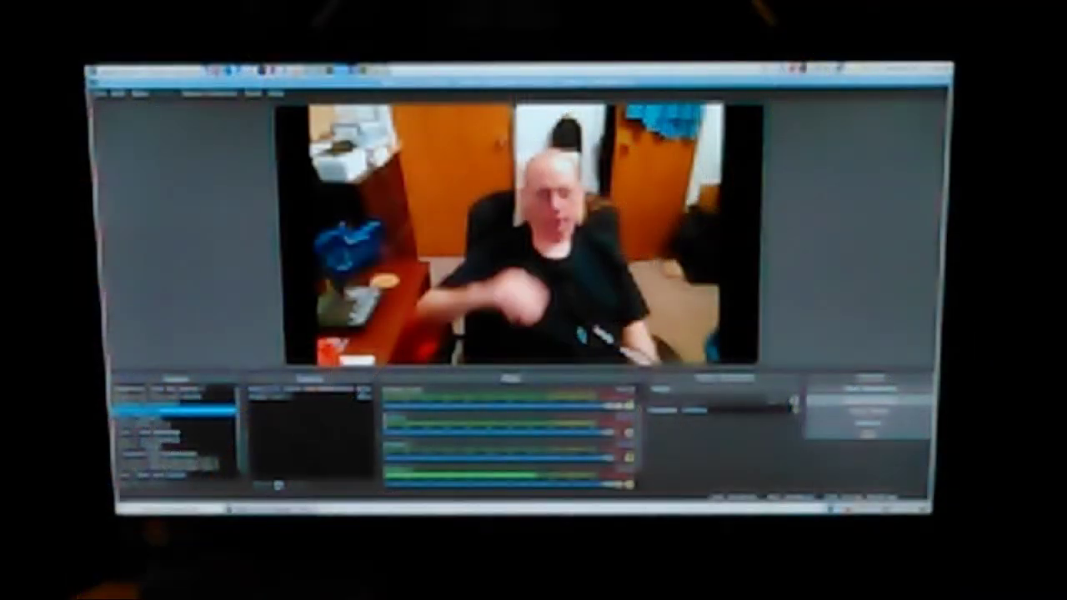
- Switch to the Desktop Screencast scene and make Mic/Aux the active mixer microphone in place of a muted Mic/Aux 3
left_click(175, 416)
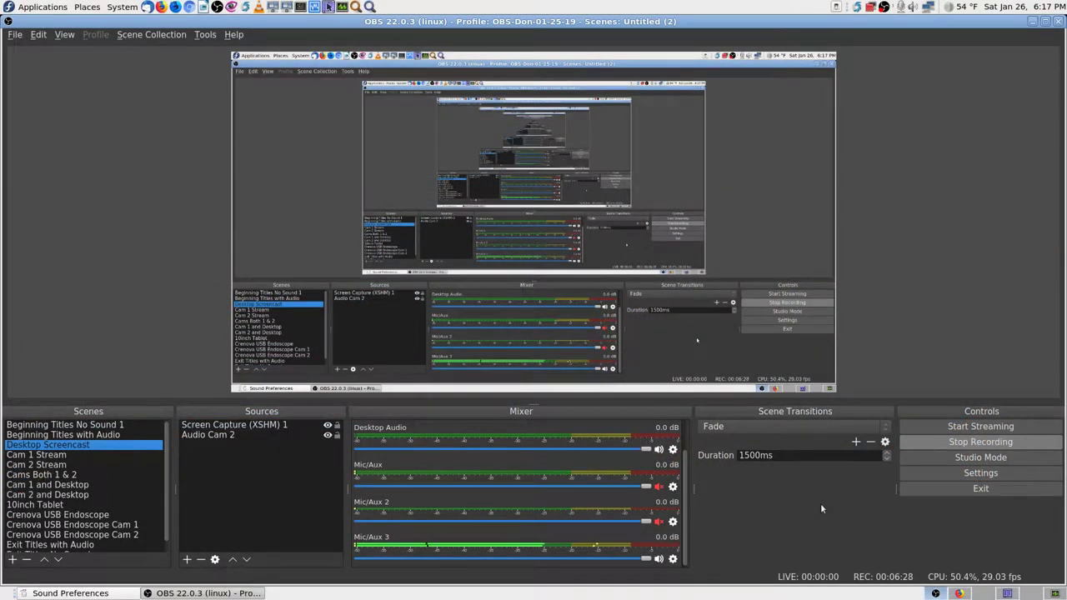
left_click(689, 547)
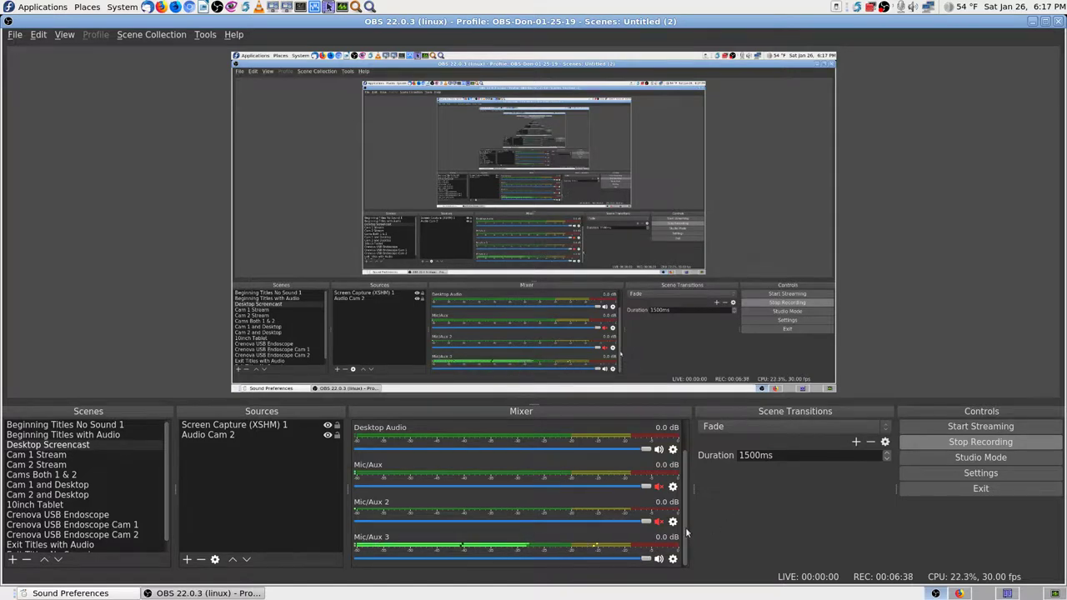
left_click(658, 486)
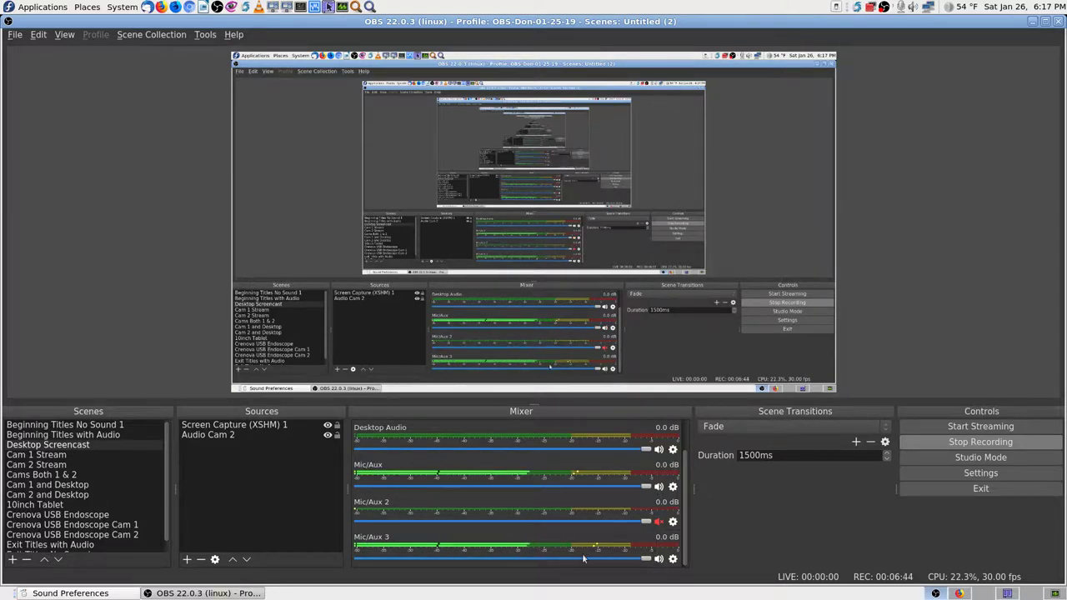
left_click(658, 559)
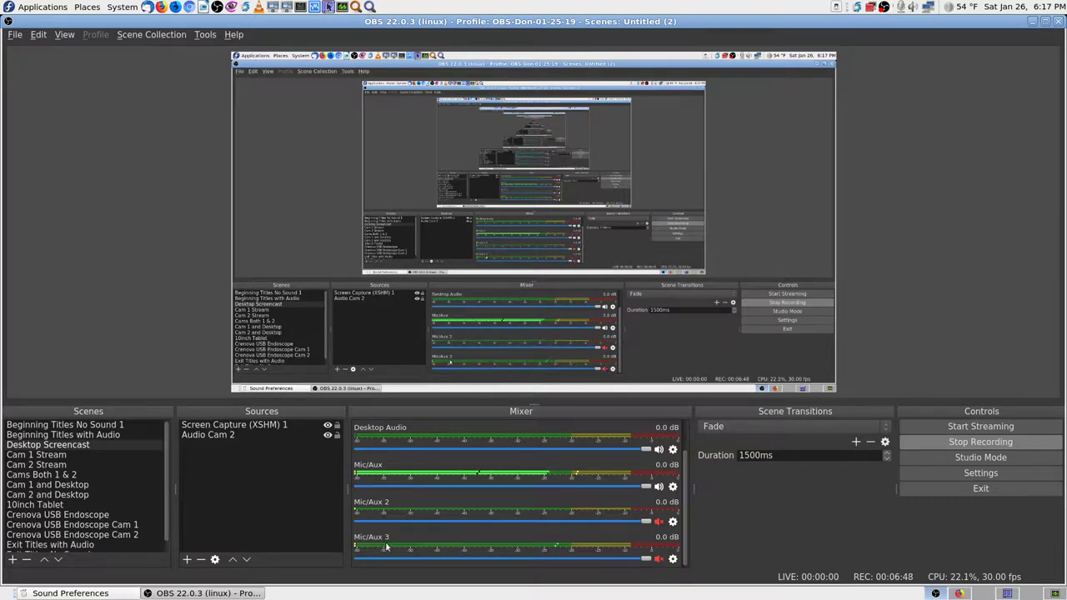
- Compare the microphone devices in the audio settings with the input devices in Sound Preferences, and cancel the settings
left_click(980, 473)
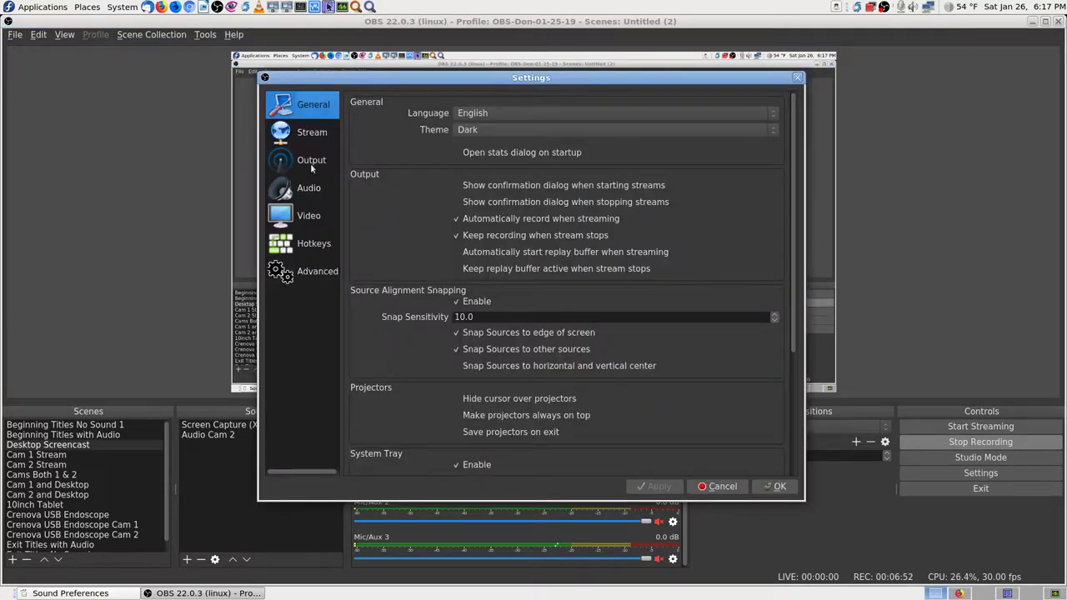
left_click(305, 187)
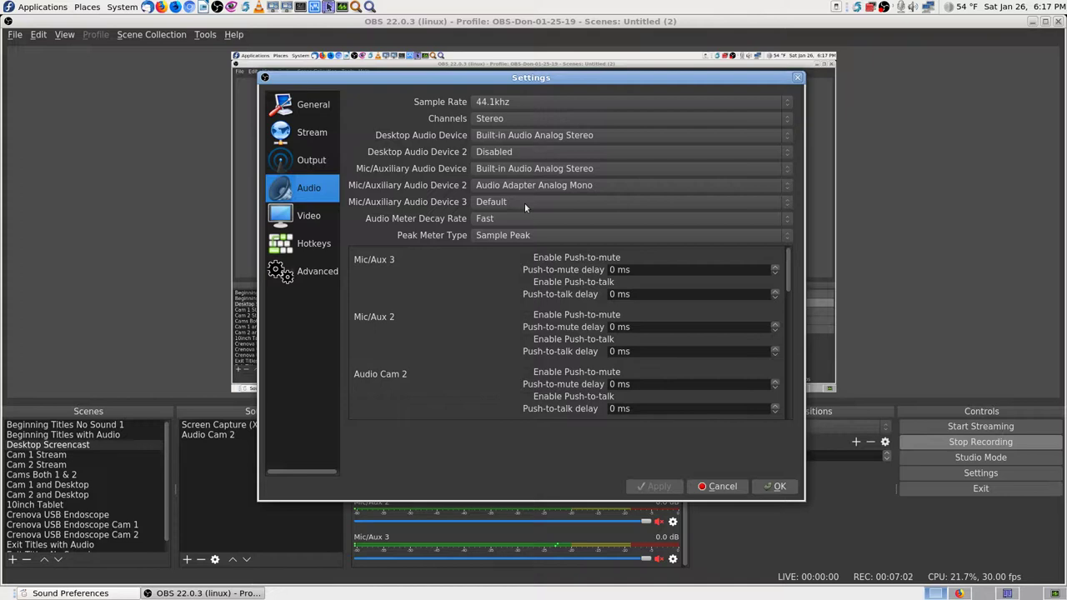
left_click(81, 592)
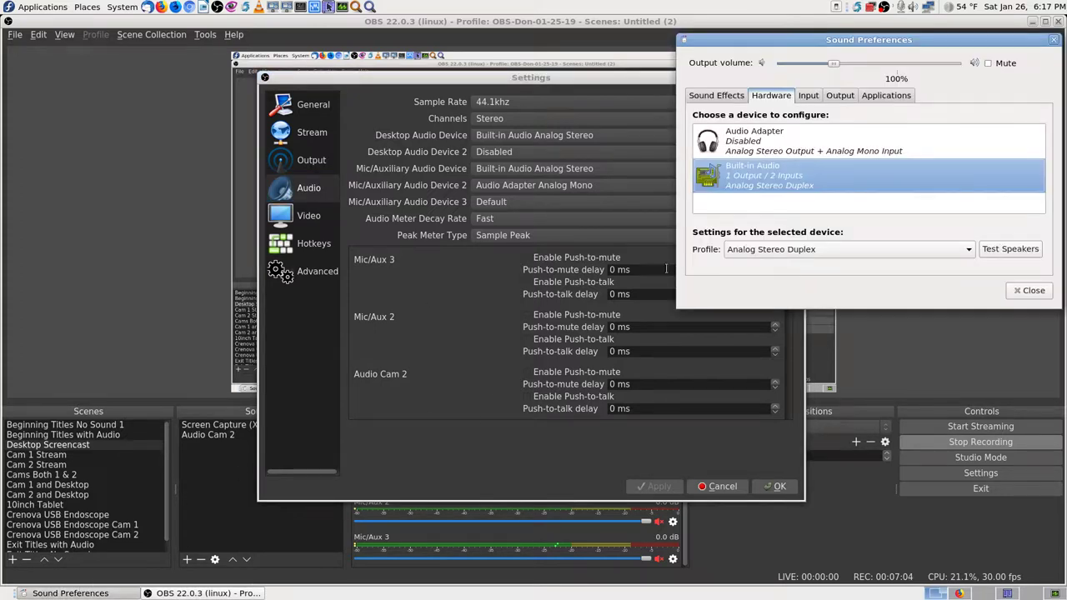
left_click(807, 95)
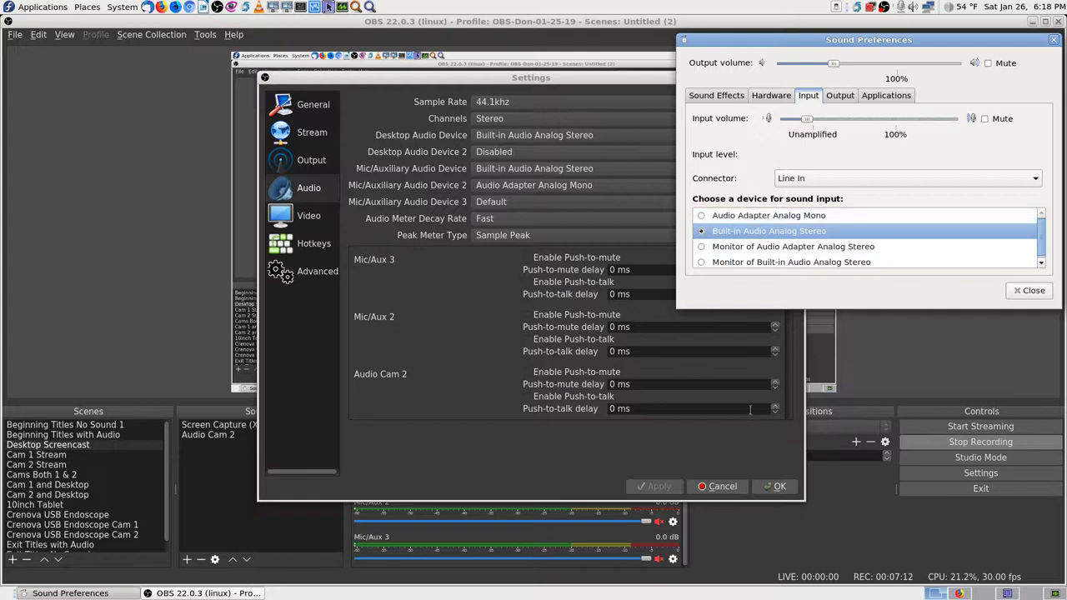
left_click(708, 455)
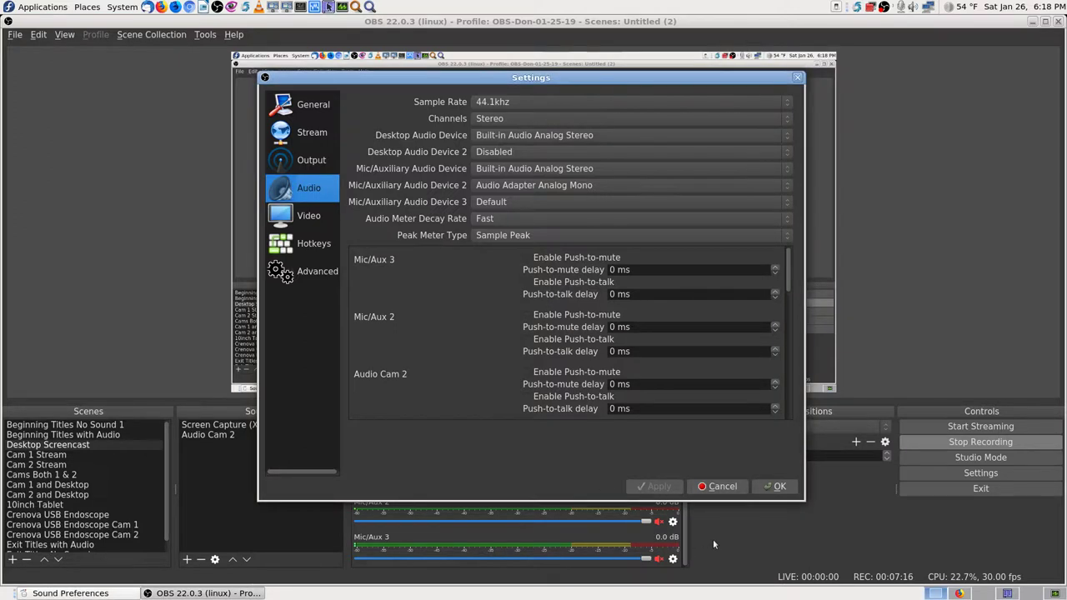
left_click(719, 486)
- Unmute Mic/Aux 3 and mute Mic/Aux in the mixer
left_click(659, 558)
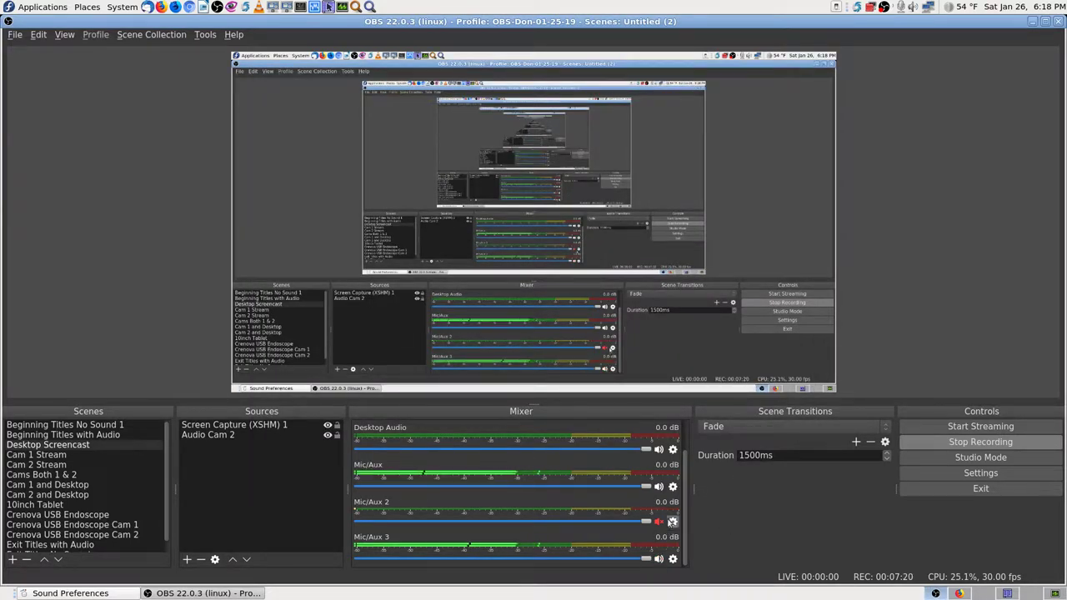
left_click(658, 486)
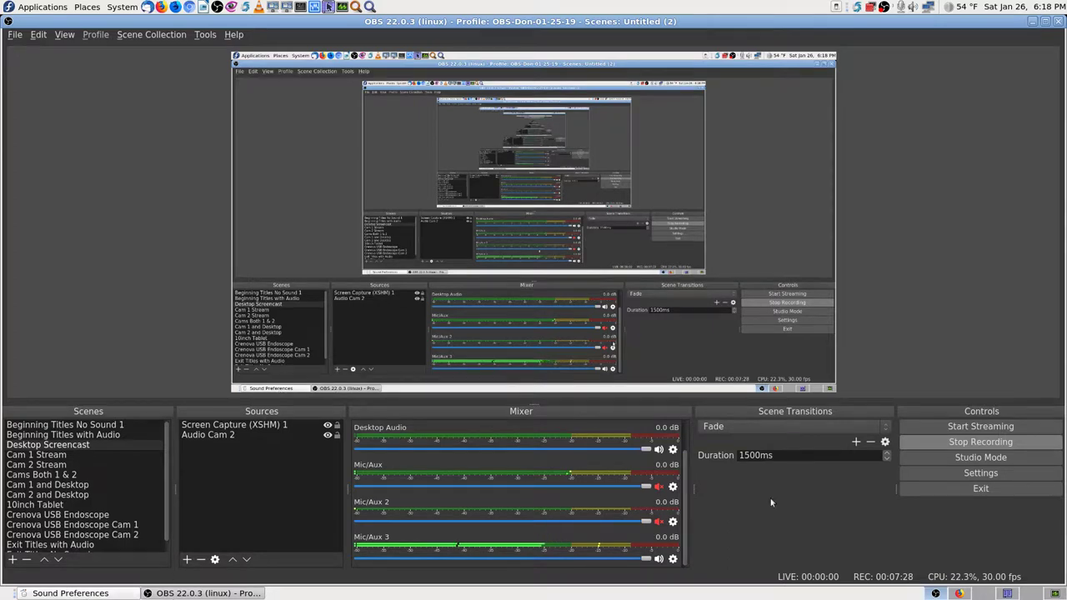
- With the audio settings open, try Audio Adapter Analog Mono as the input in Sound Preferences, and reselect Built-in Audio Analog Stereo
left_click(971, 473)
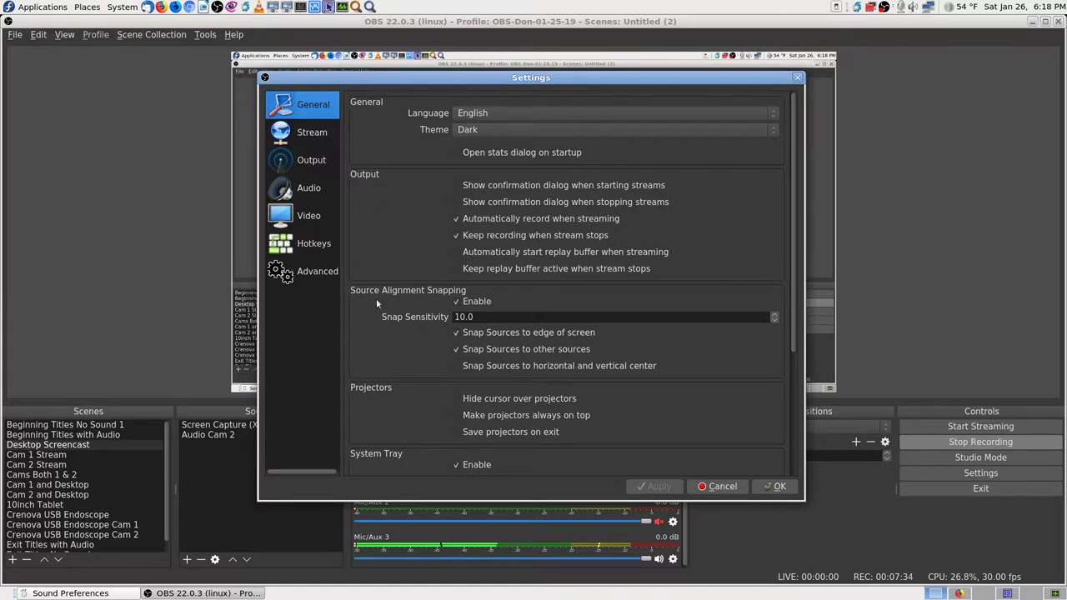
left_click(303, 190)
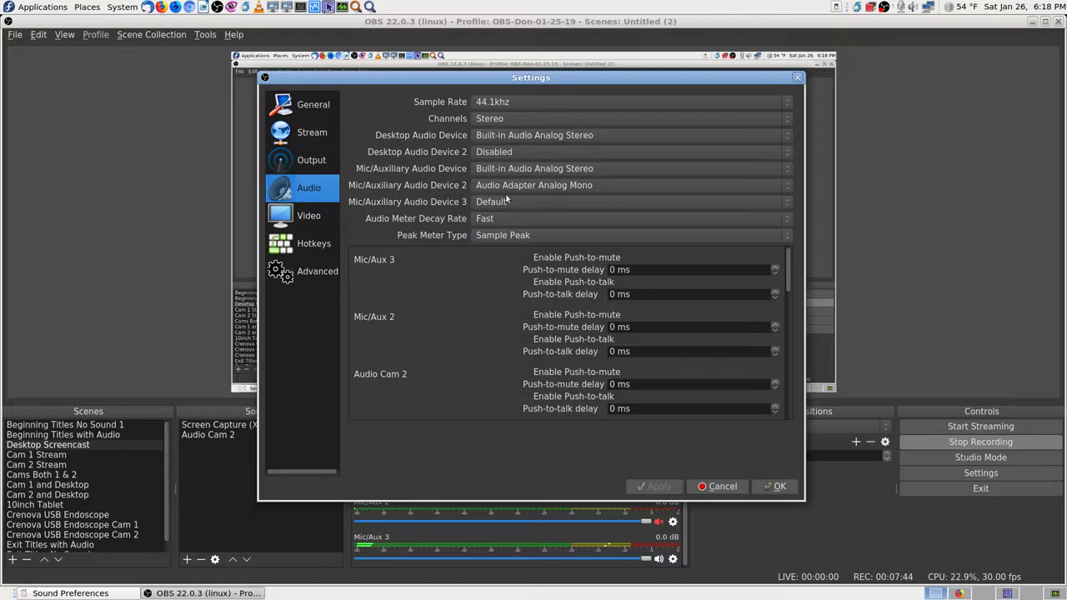
left_click(71, 593)
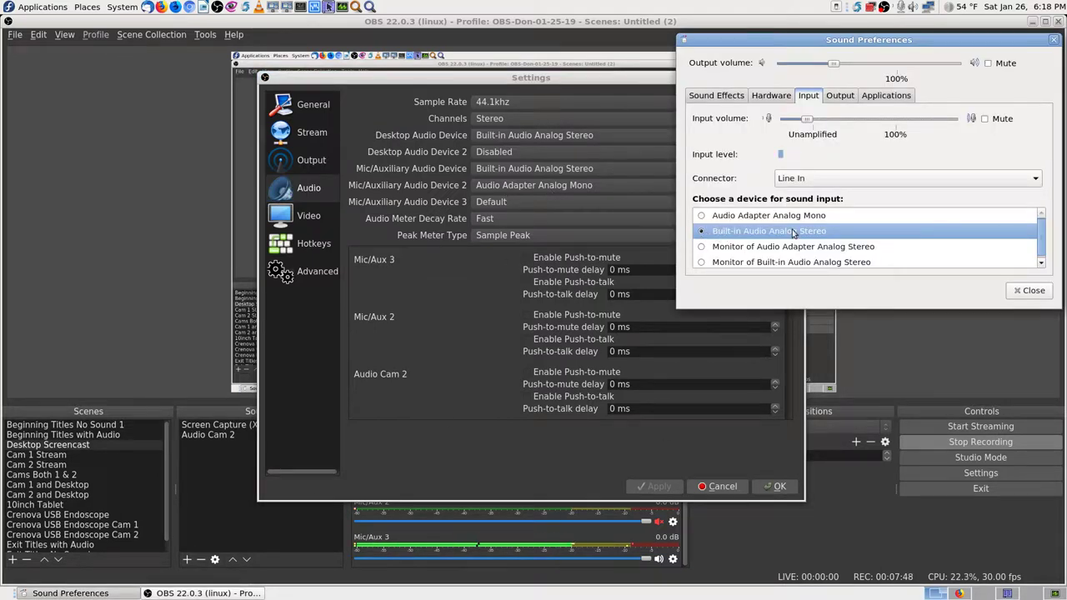
left_click(705, 215)
left_click(715, 231)
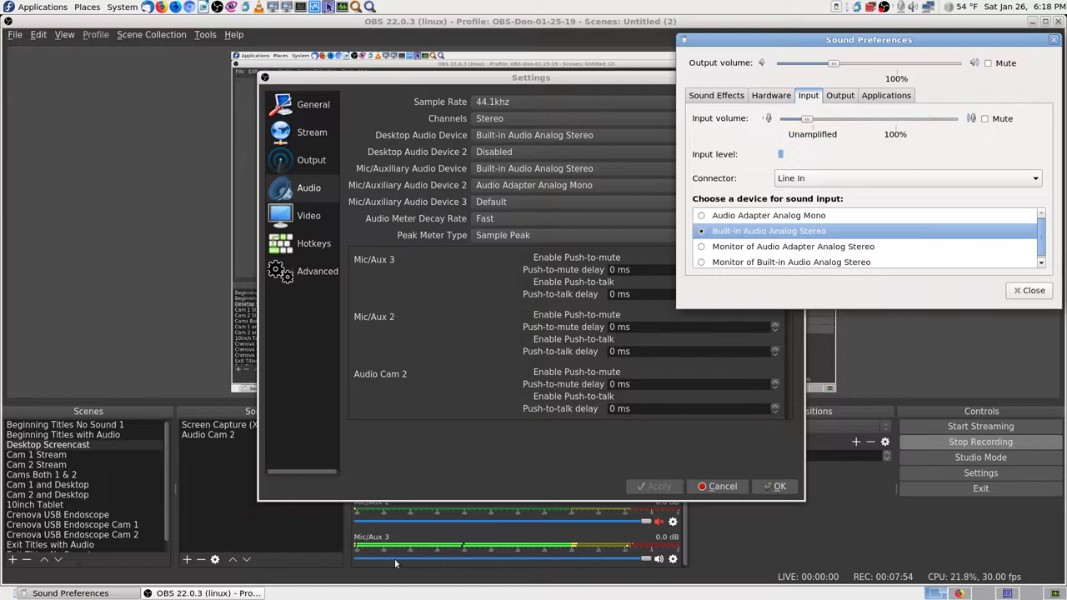
left_click(700, 216)
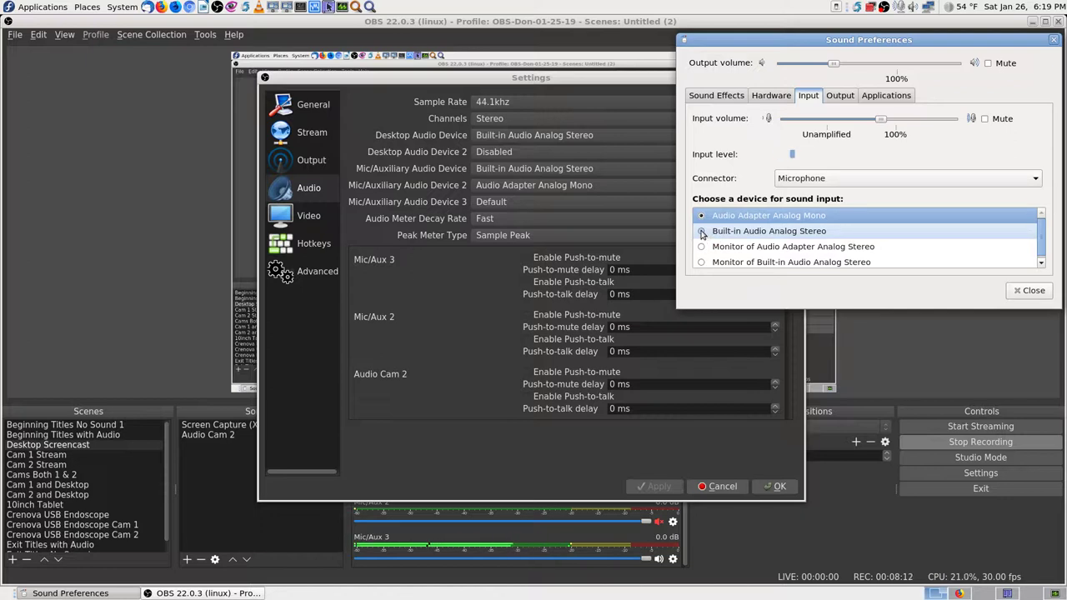
left_click(701, 232)
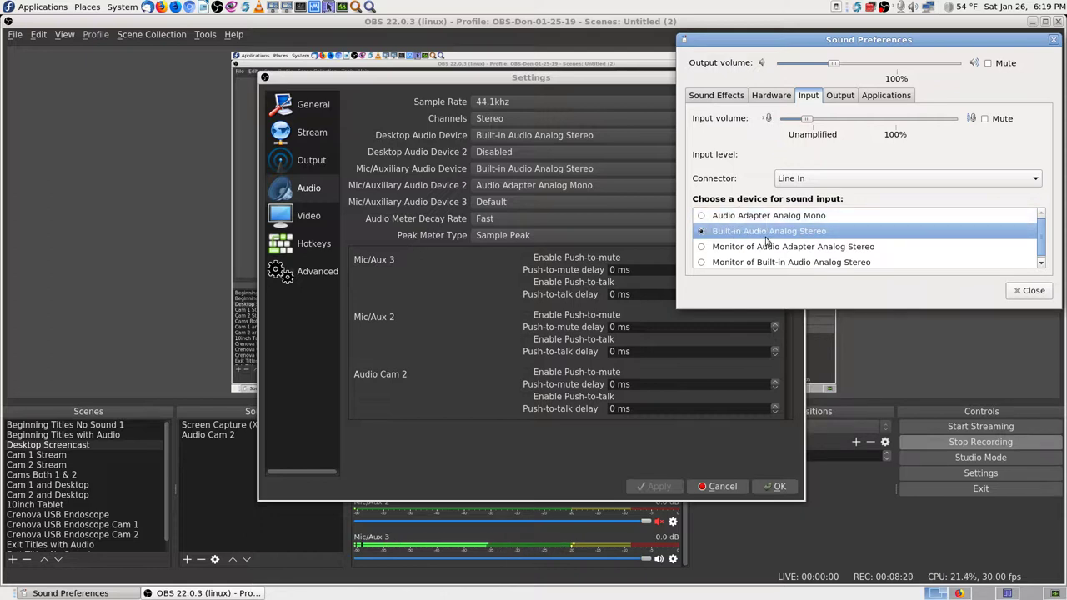
- Return to the audio settings, check the Mic/Auxiliary Audio Device 3 choices, and cancel the settings
left_click(516, 468)
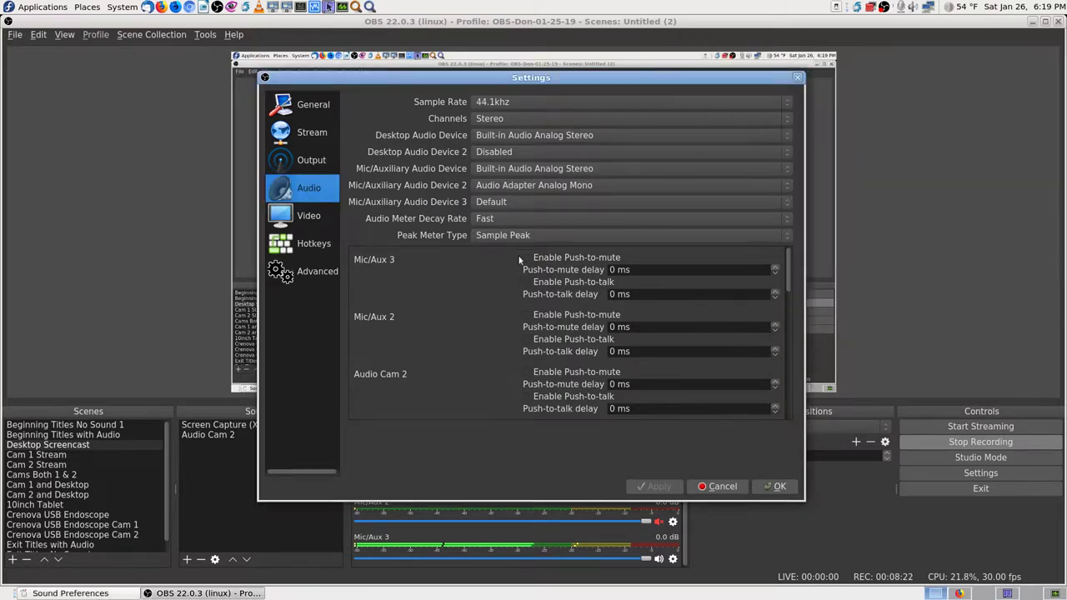
left_click(497, 203)
left_click(497, 202)
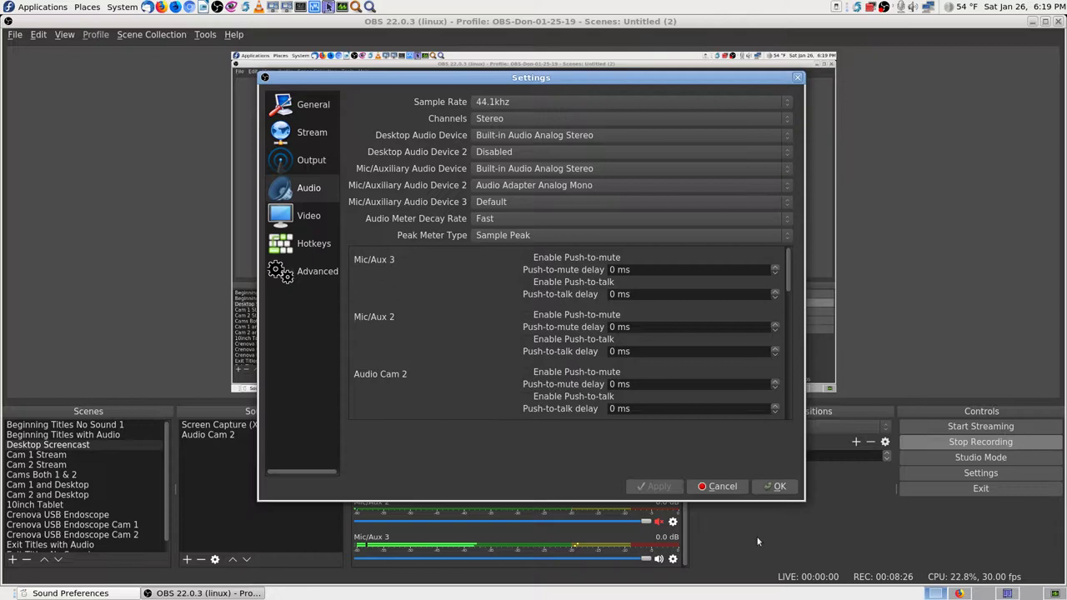
left_click(723, 487)
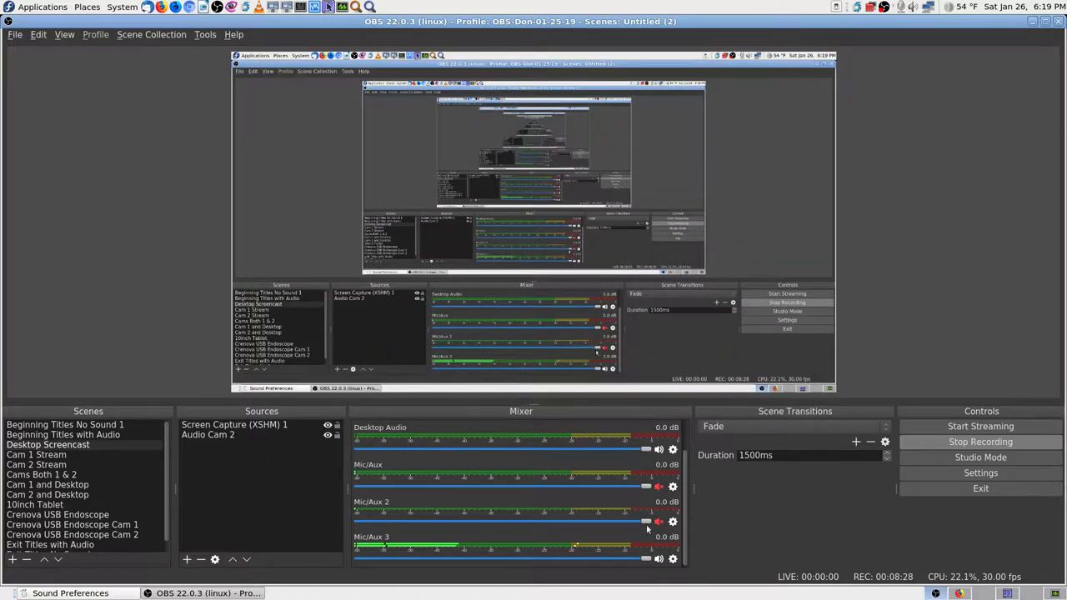
- Unmute Mic/Aux and mute Mic/Aux 3 in the mixer
left_click(658, 486)
left_click(659, 558)
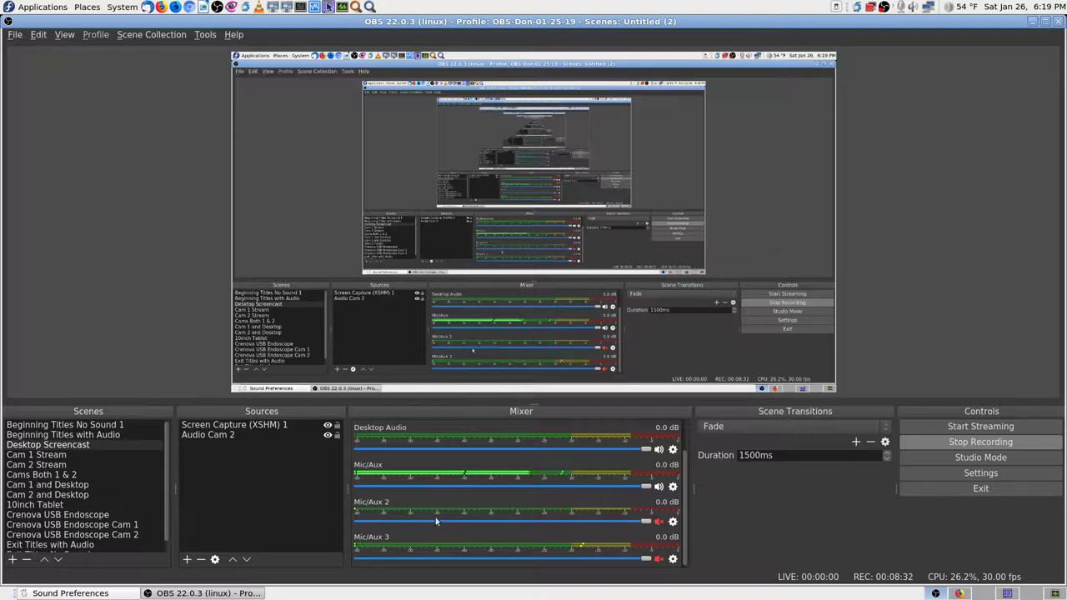
- Set Mic/Auxiliary Audio Device 3 to Disabled in the audio settings
left_click(963, 472)
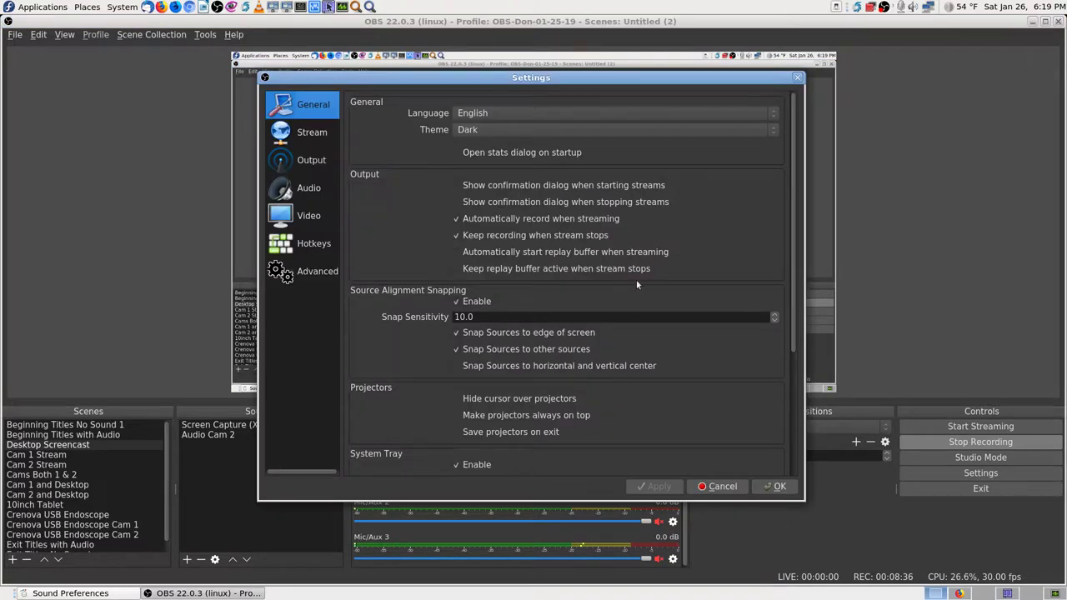
left_click(299, 191)
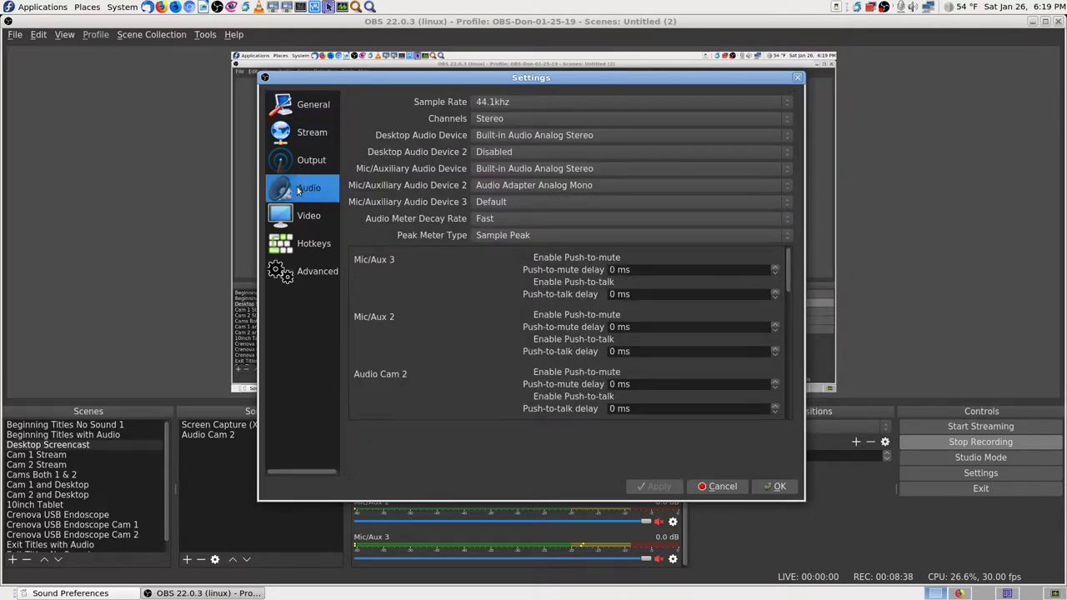
left_click(515, 202)
left_click(499, 190)
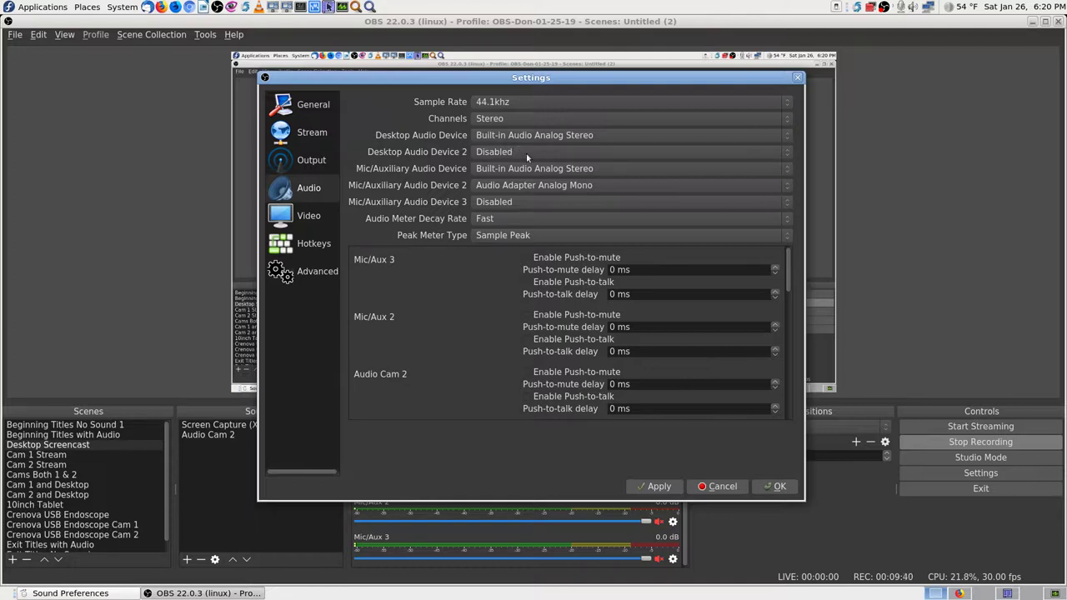
- Check the input device in Sound Preferences and the available choices for Desktop Audio Device 2 in the audio settings
left_click(70, 593)
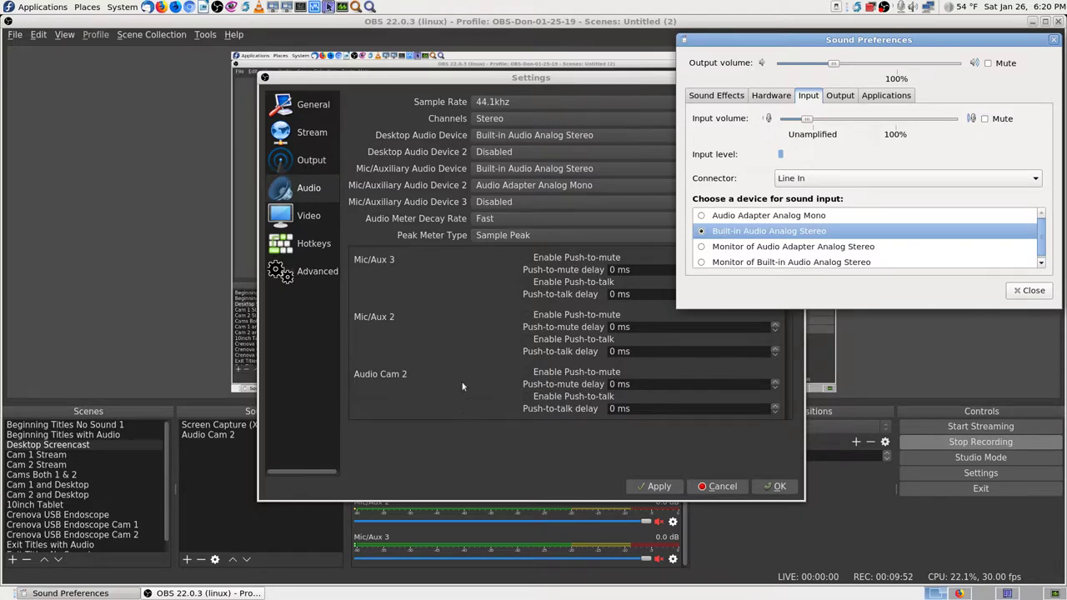
left_click(472, 336)
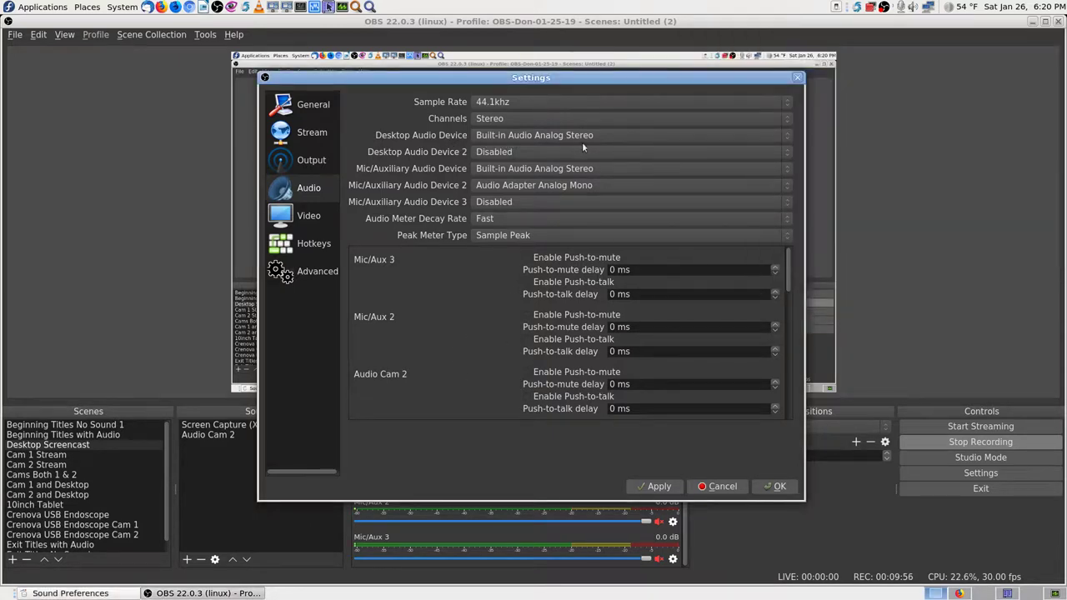
left_click(520, 152)
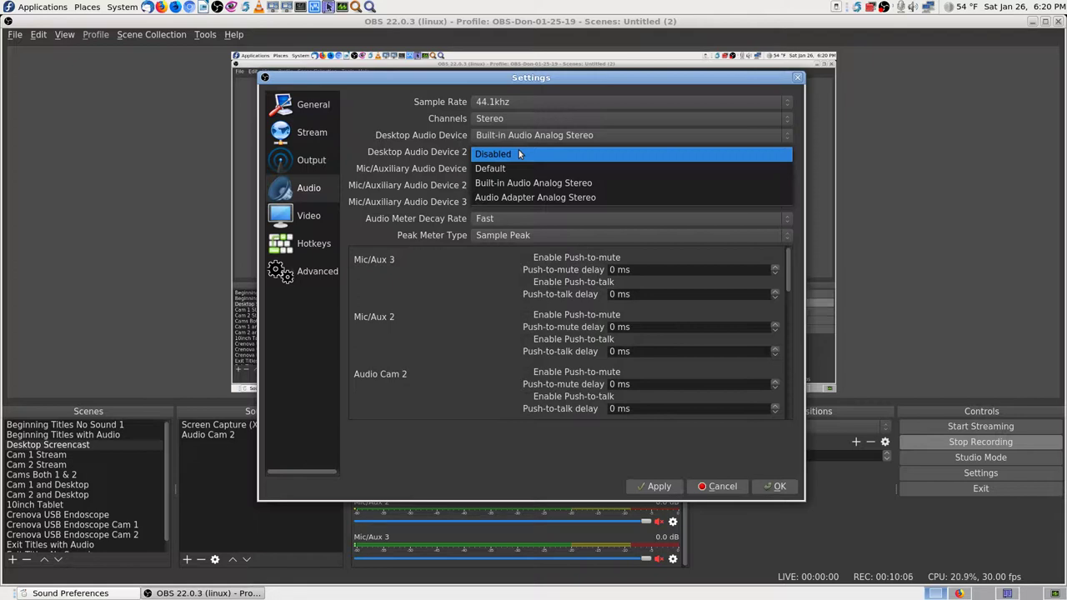
left_click(519, 154)
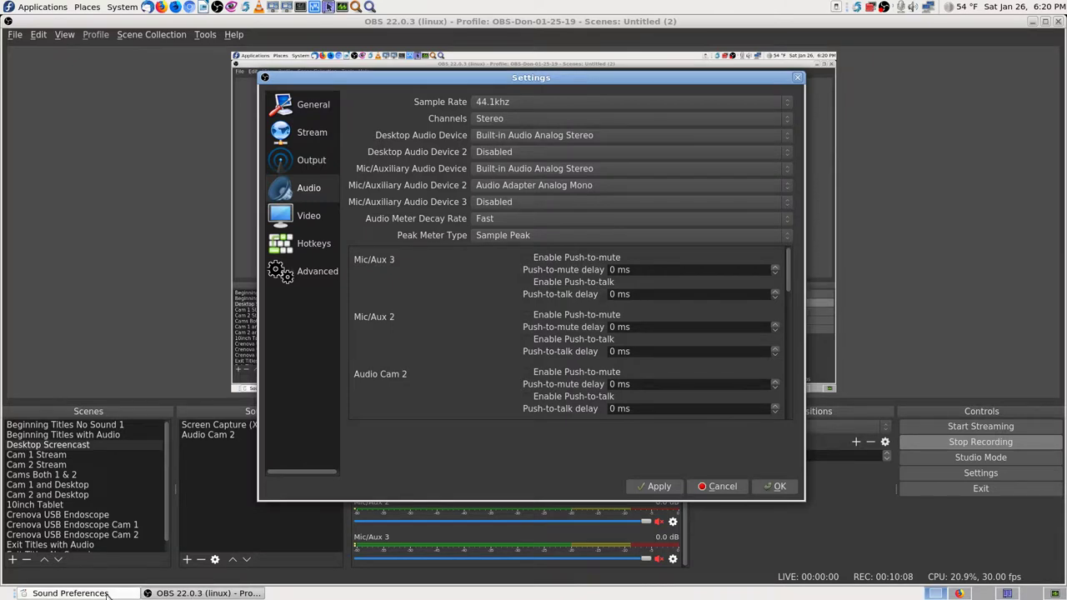
- Select Audio Adapter Analog Mono as the sound input device in Sound Preferences
left_click(71, 593)
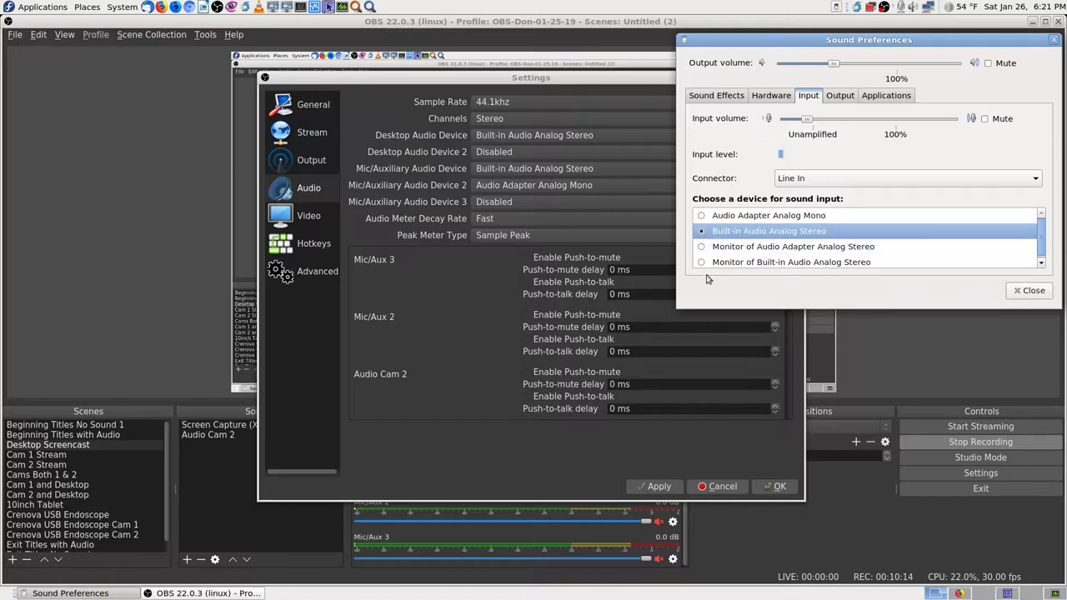
left_click(754, 215)
left_click(777, 233)
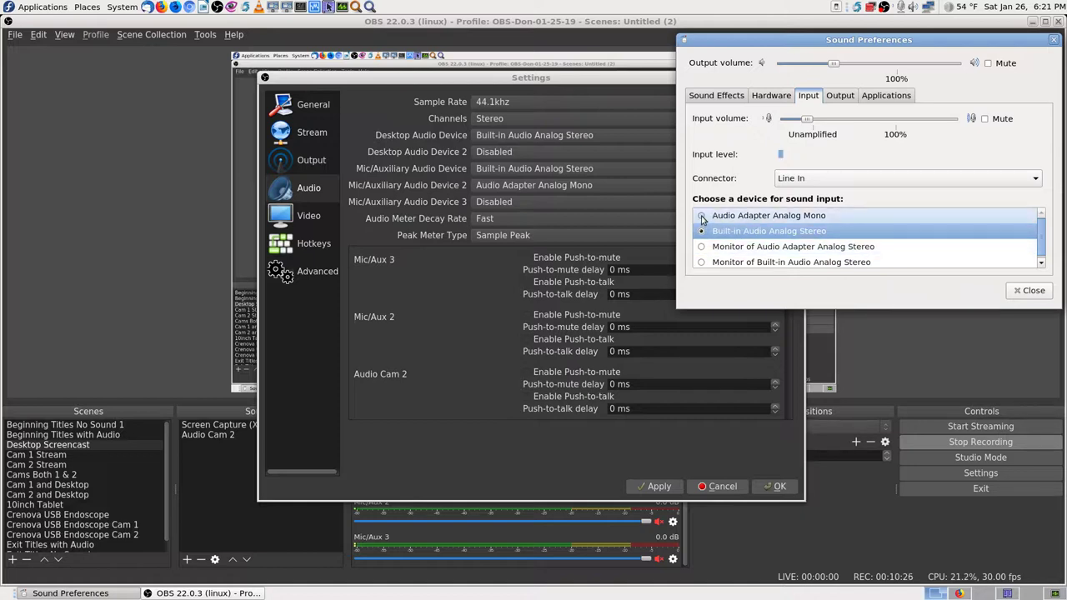
left_click(702, 217)
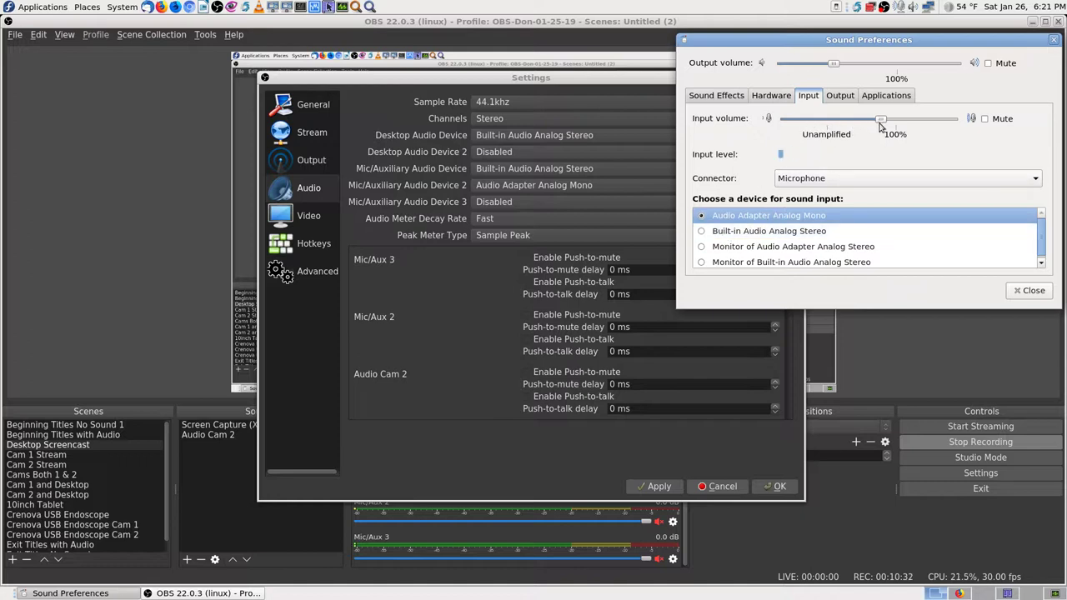
- Alternate the sound input between Audio Adapter Analog Mono and Built-in Audio Analog Stereo to compare input levels, ending on Built-in Audio Analog Stereo
left_click(702, 231)
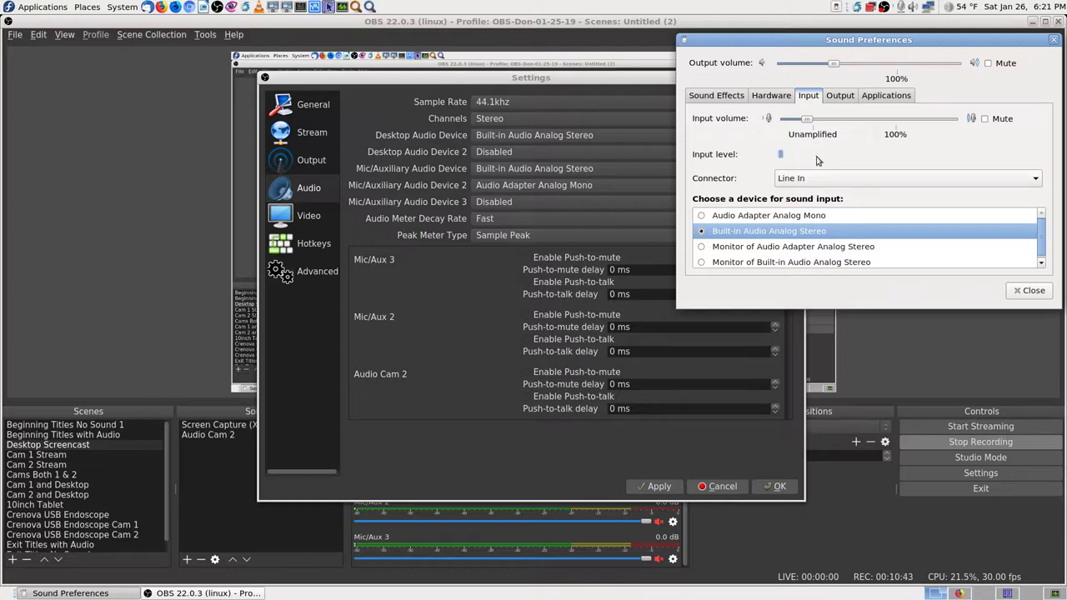
left_click(702, 216)
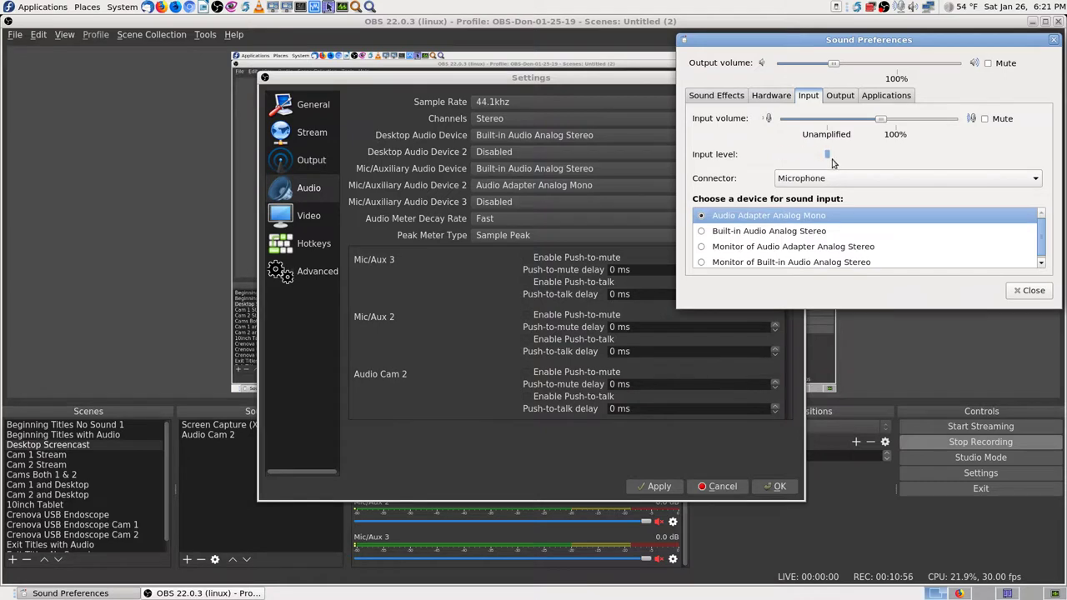
left_click(704, 234)
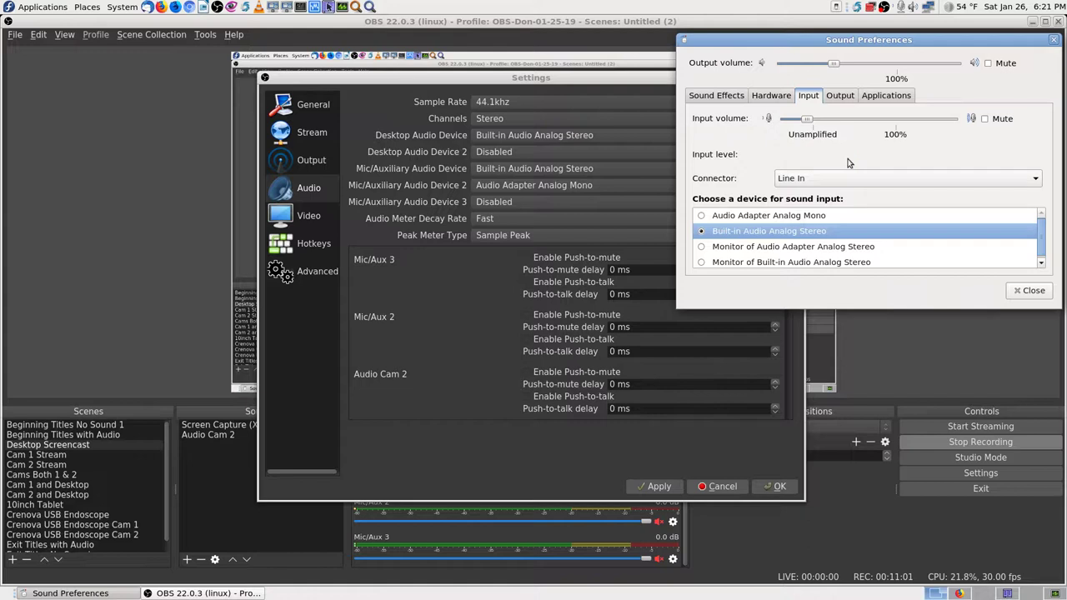
left_click(701, 216)
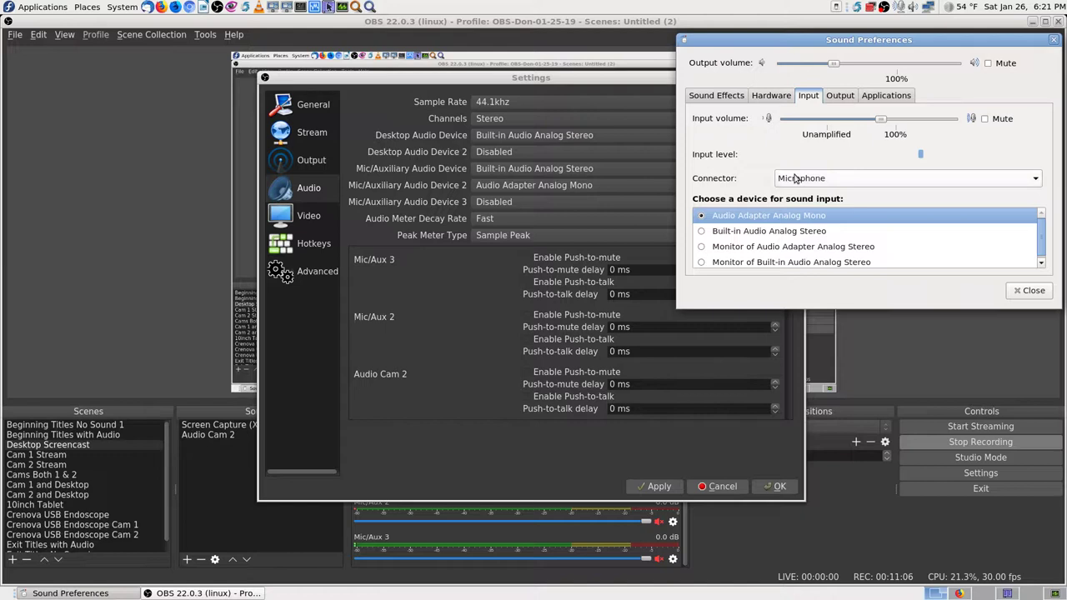
left_click(702, 232)
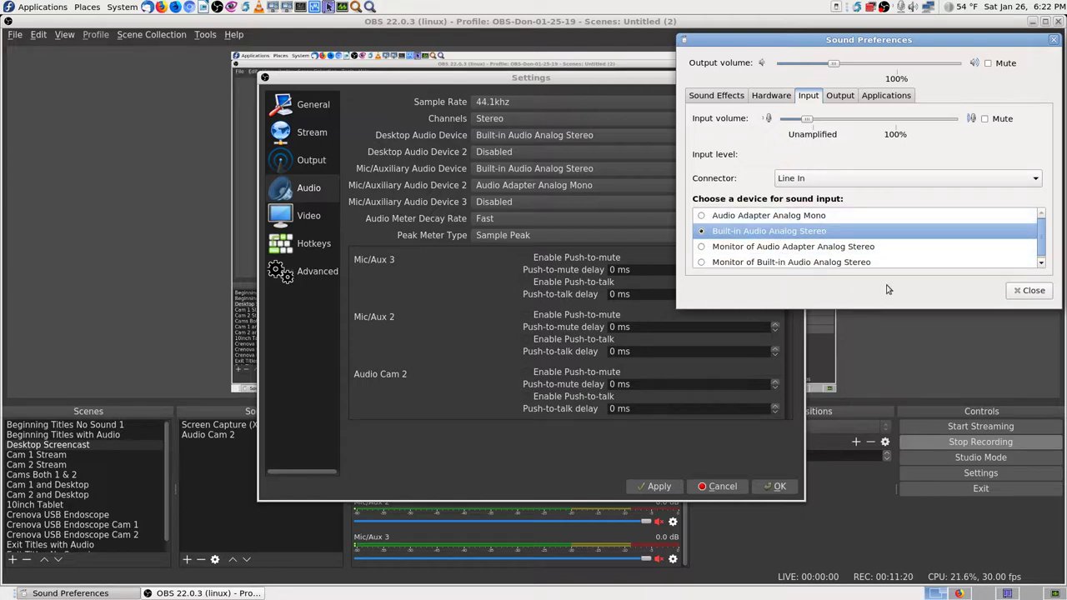
- Compare the input device chosen in Sound Preferences with the desktop and microphone devices in the OBS audio settings
left_click(173, 214)
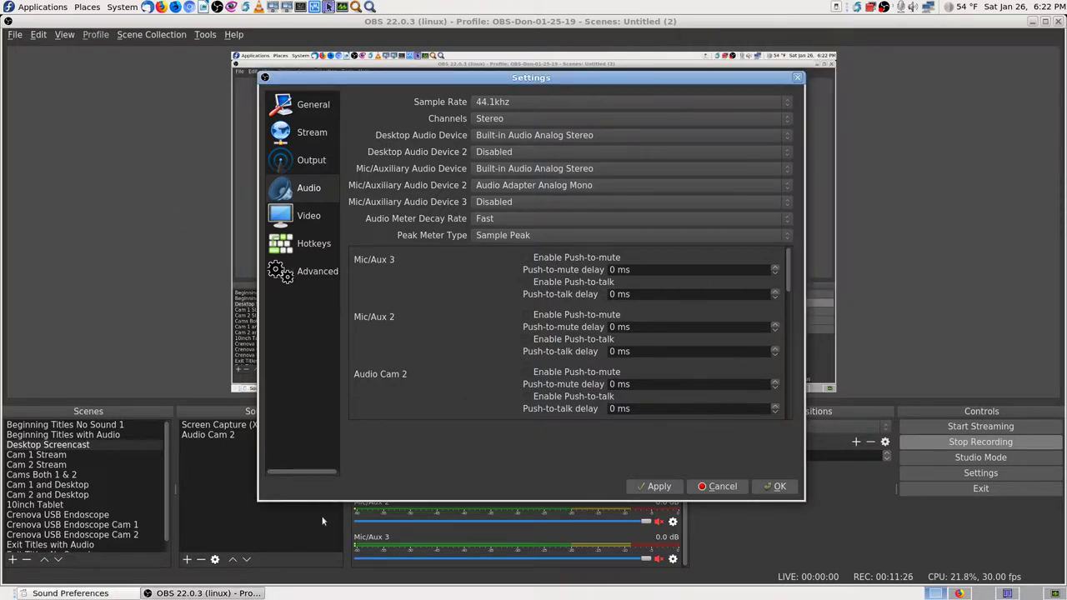
left_click(79, 592)
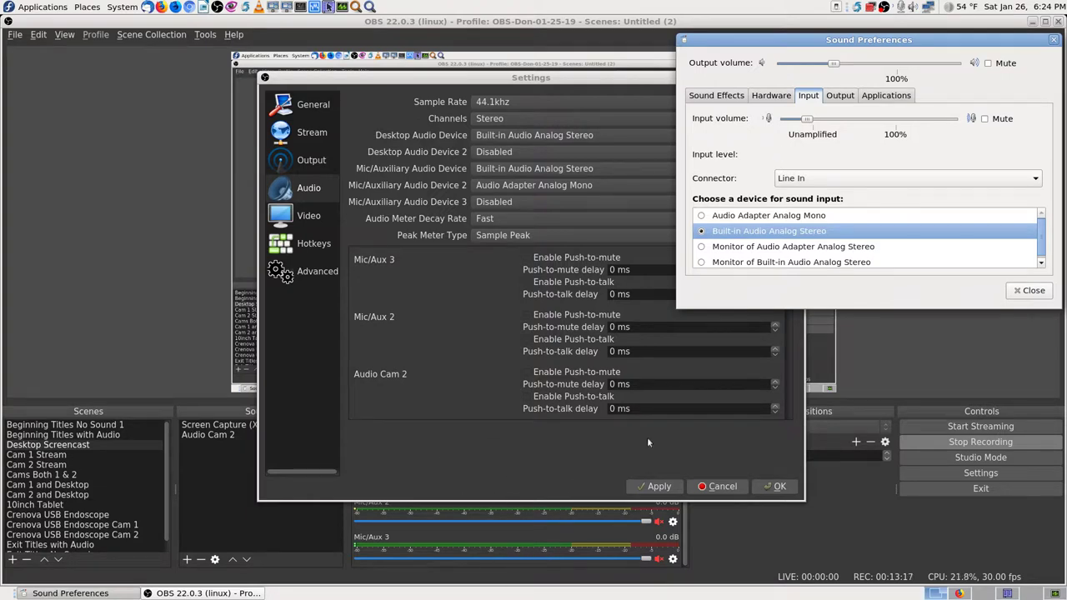
left_click(171, 129)
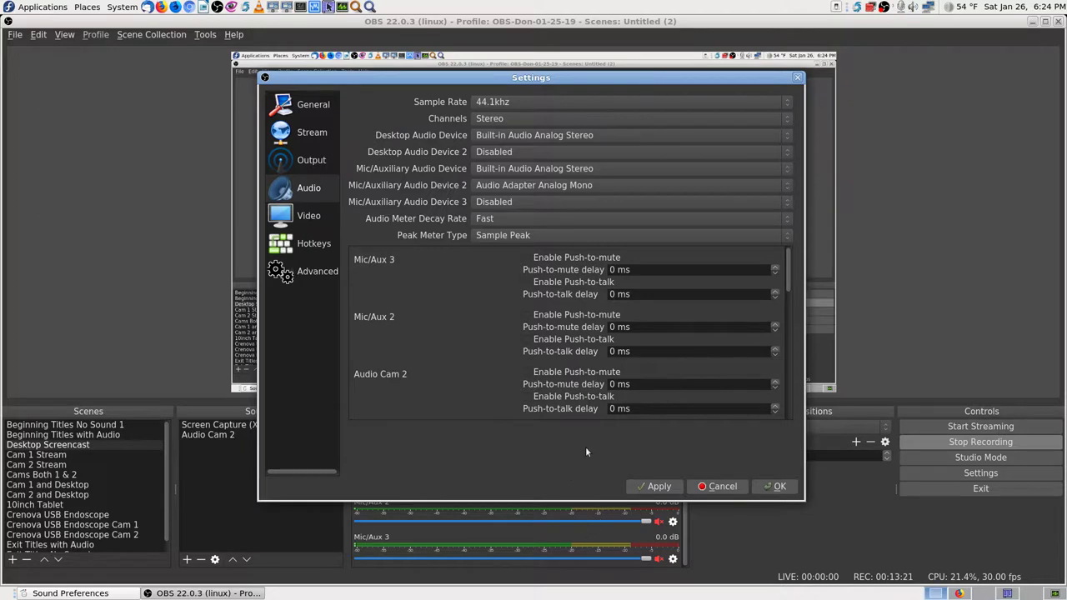
left_click(107, 593)
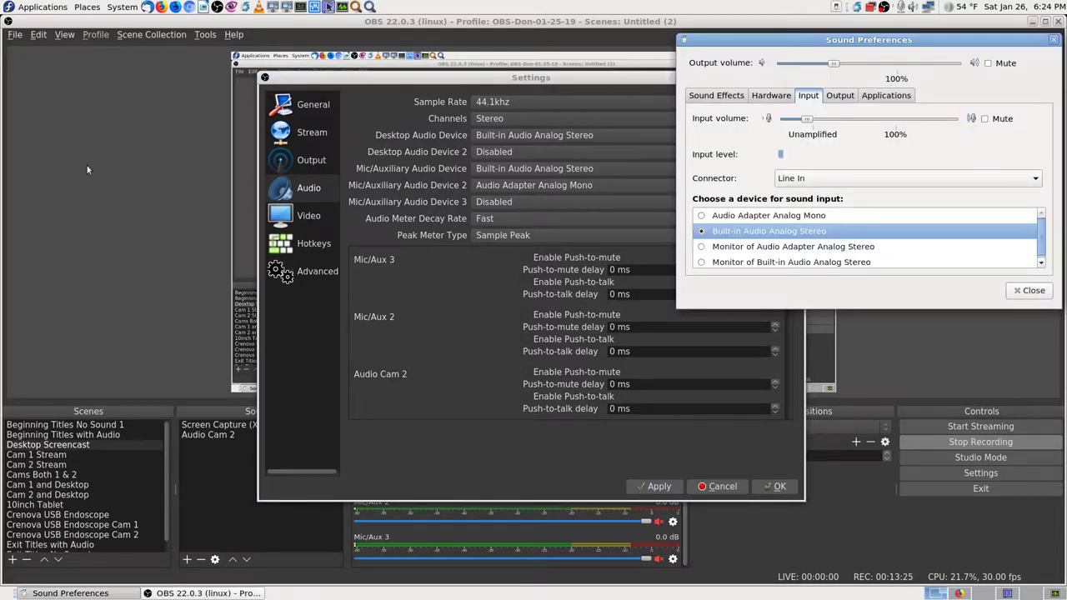
left_click(140, 177)
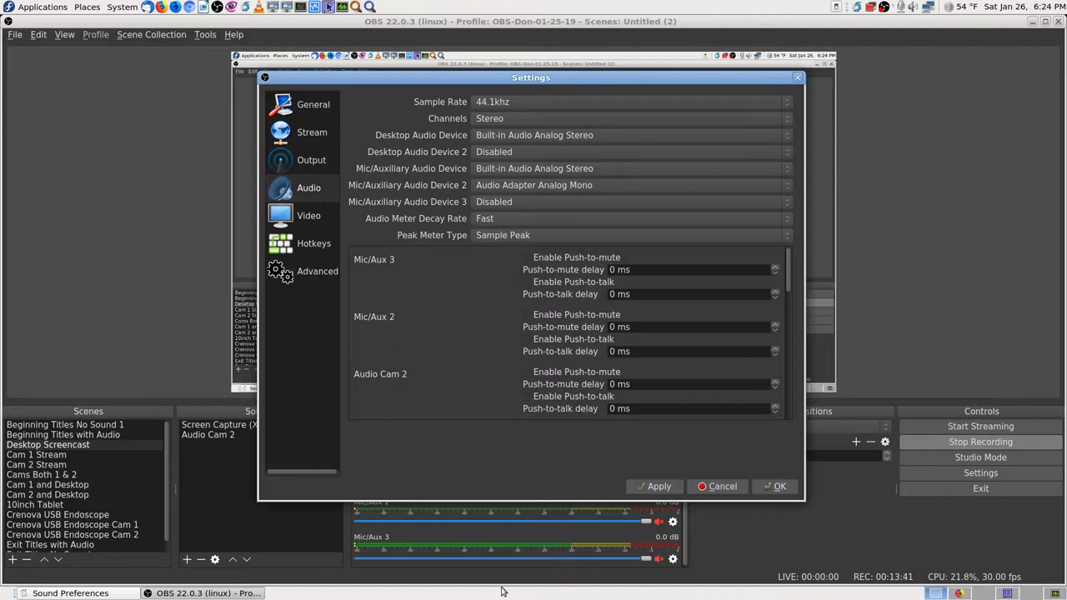
- Apply the audio settings, keep Channels set to Stereo, and close the settings
left_click(652, 490)
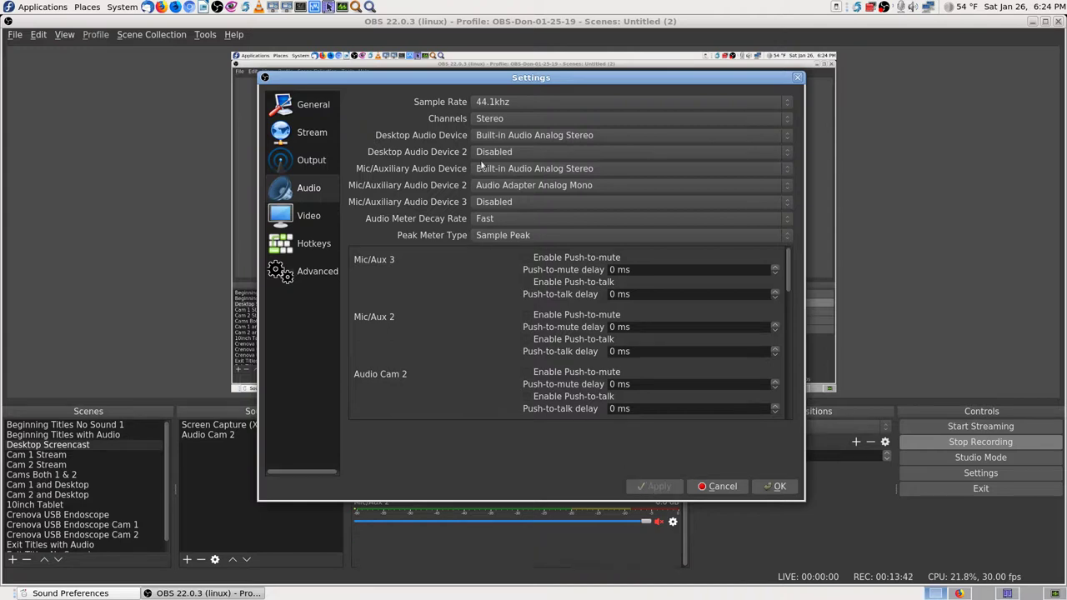
left_click(503, 121)
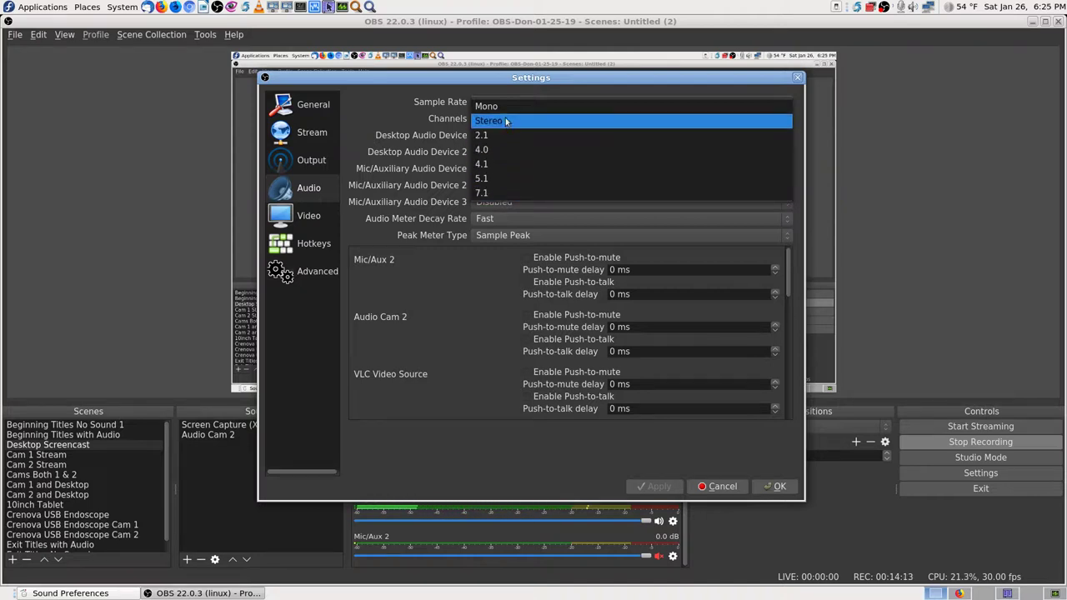
left_click(505, 121)
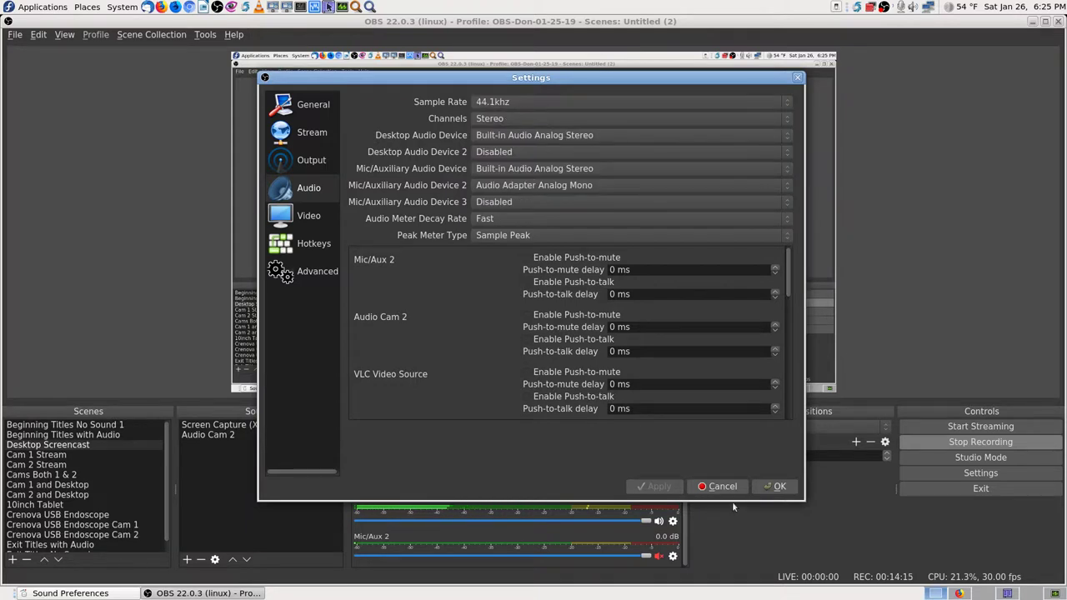
left_click(779, 486)
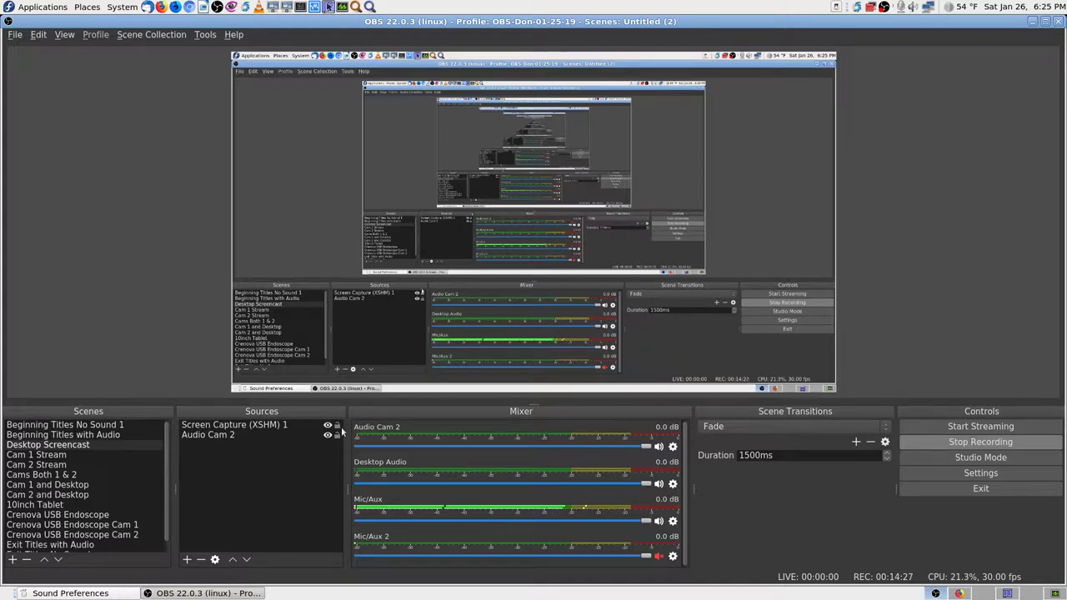
- Review the volume, mono downmix, panning, sync offset, monitoring and track options for all sources in Advanced Audio Properties
left_click(673, 521)
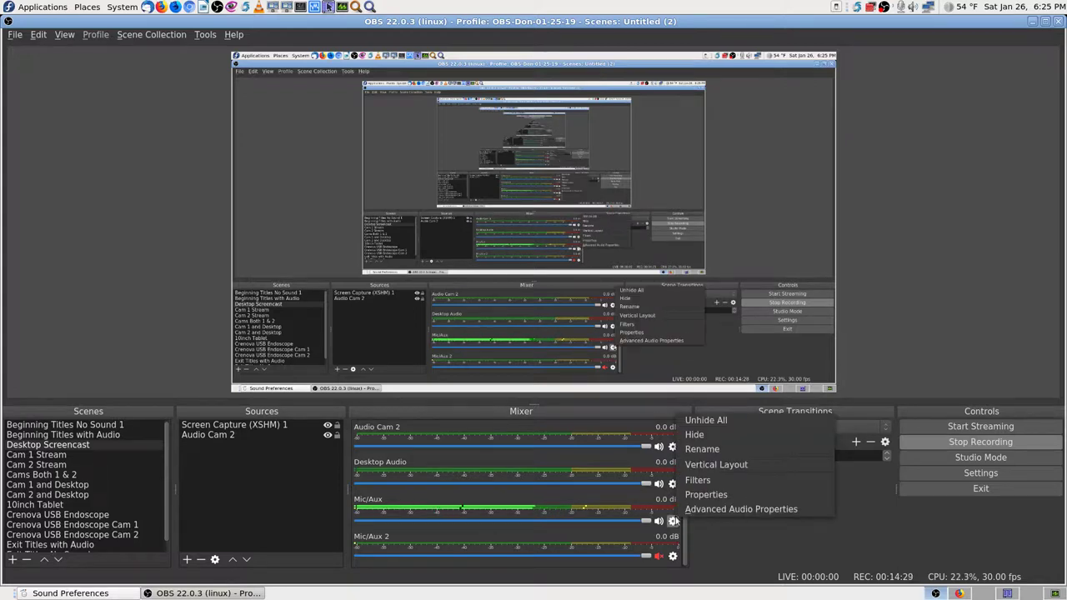
left_click(701, 510)
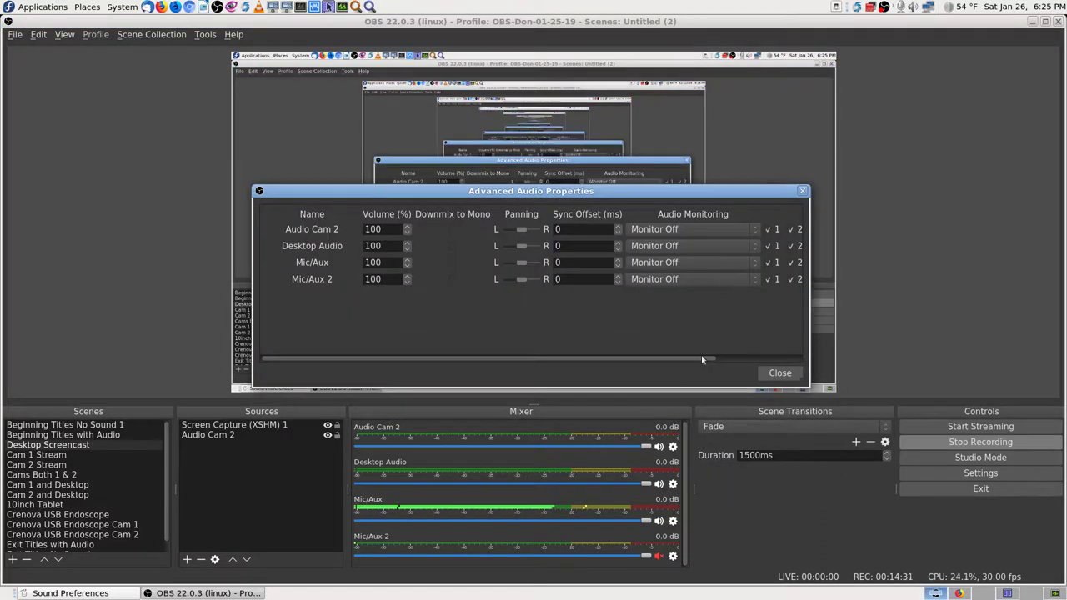
left_click_drag(701, 359, 797, 365)
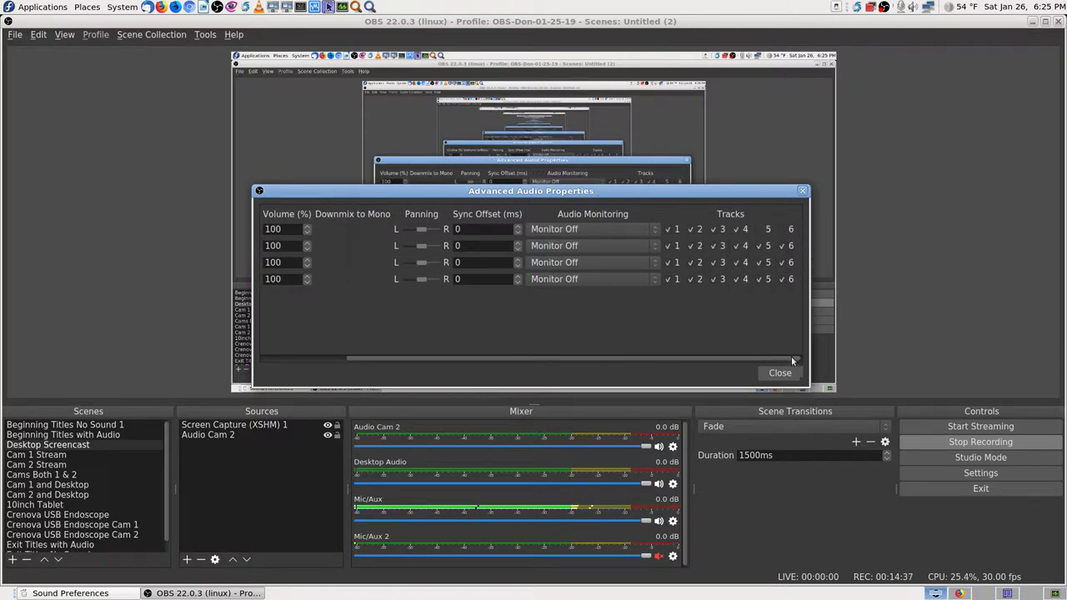
left_click_drag(790, 356, 690, 358)
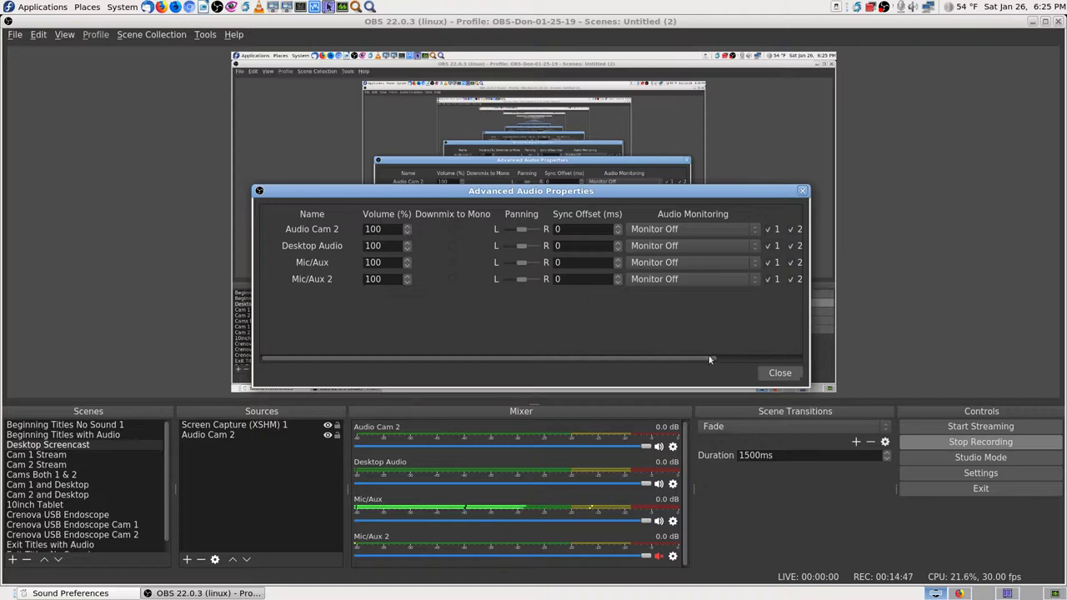
left_click_drag(708, 359, 793, 359)
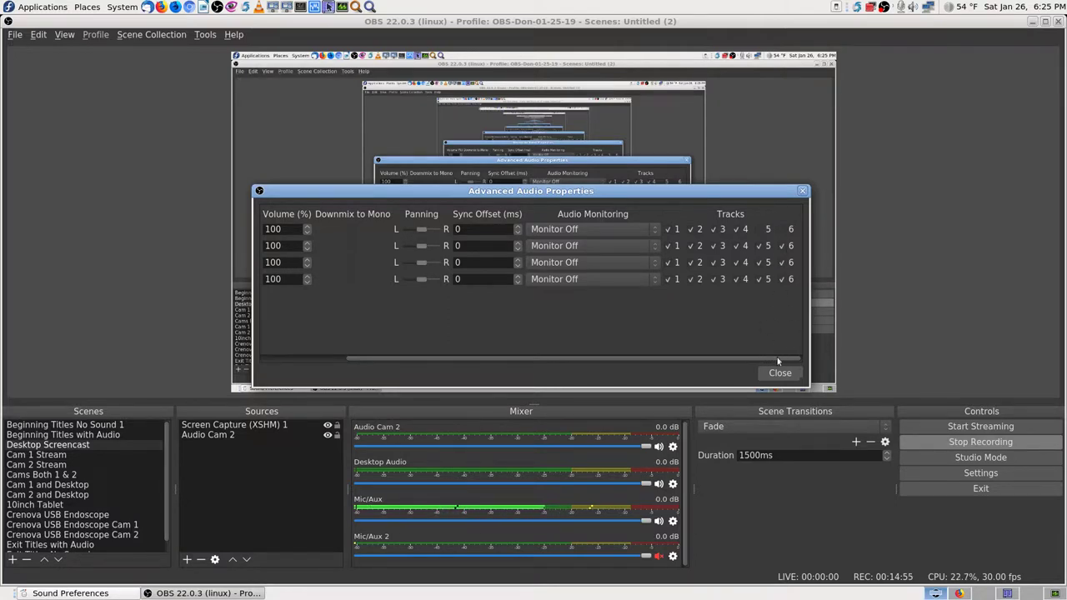
mouse_move(776, 360)
left_mouse_down()
mouse_move(691, 358)
mouse_move(805, 358)
mouse_move(556, 336)
mouse_move(688, 360)
mouse_move(758, 354)
left_mouse_up()
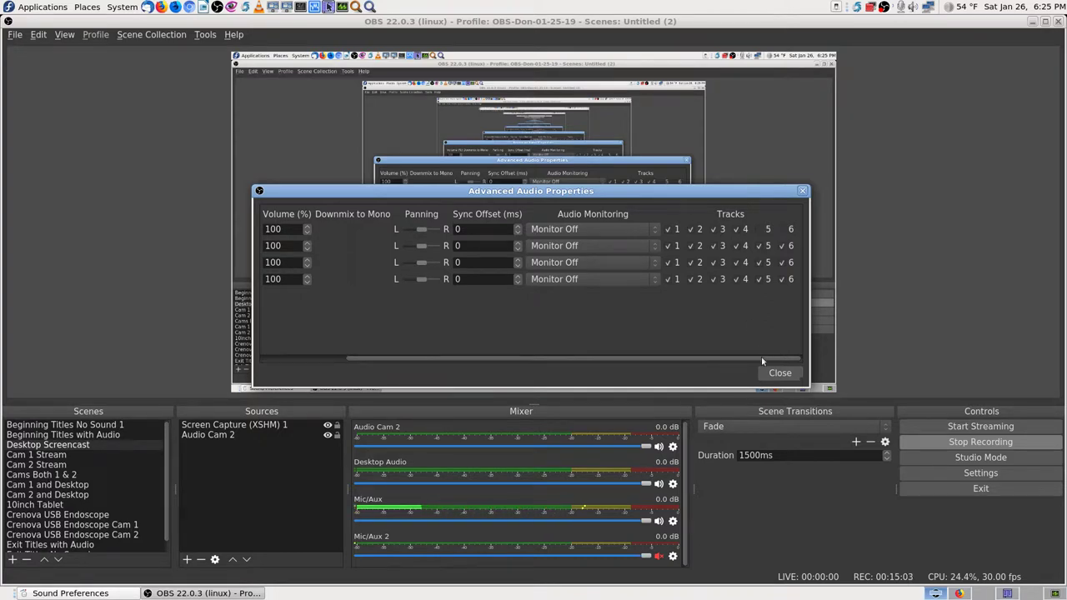
mouse_move(761, 356)
left_mouse_down()
mouse_move(745, 356)
mouse_move(762, 356)
left_mouse_up()
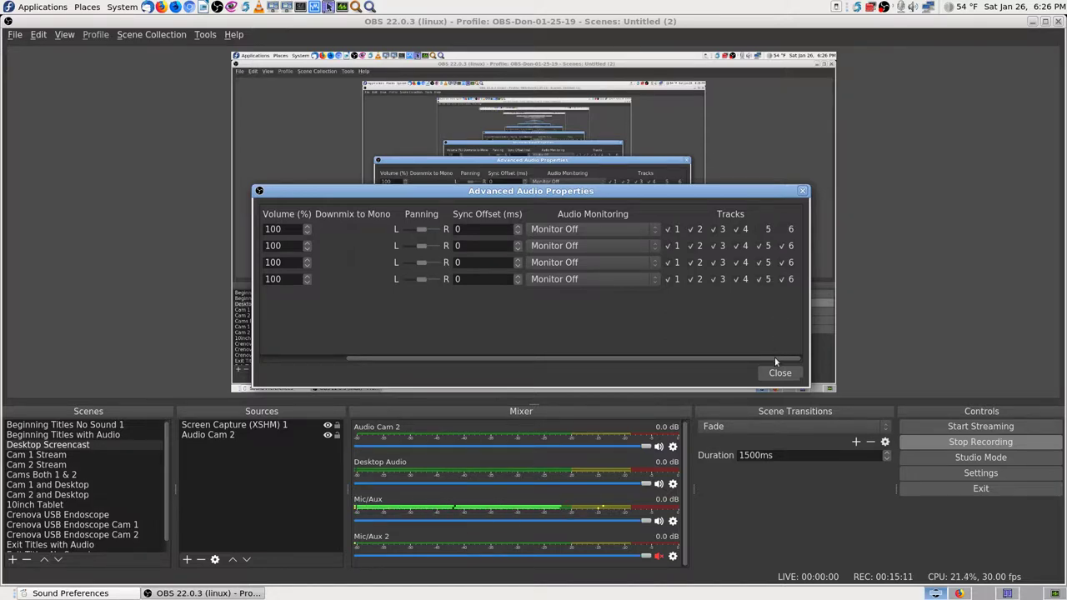
mouse_move(775, 358)
left_mouse_down()
mouse_move(746, 358)
mouse_move(780, 359)
left_mouse_up()
left_click_drag(780, 359, 555, 359)
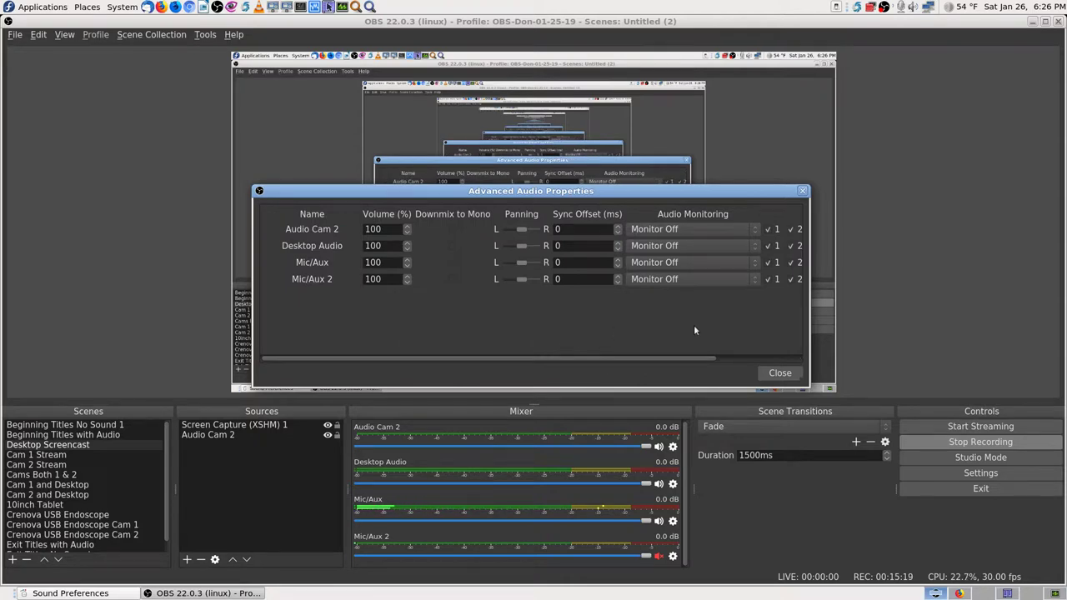
left_click_drag(692, 358, 565, 346)
left_click_drag(581, 358, 471, 360)
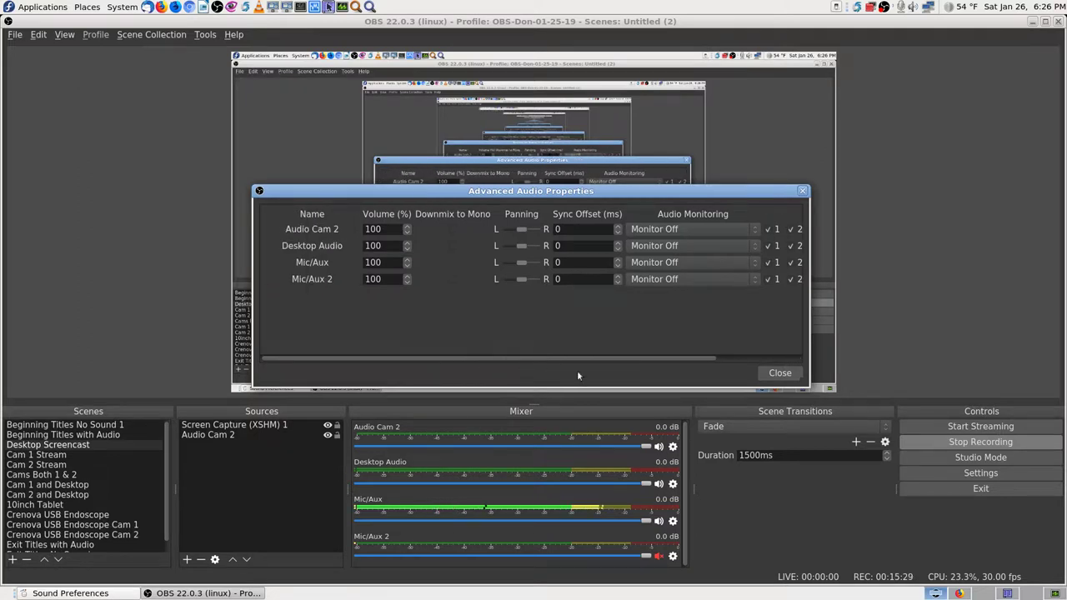
left_click(779, 373)
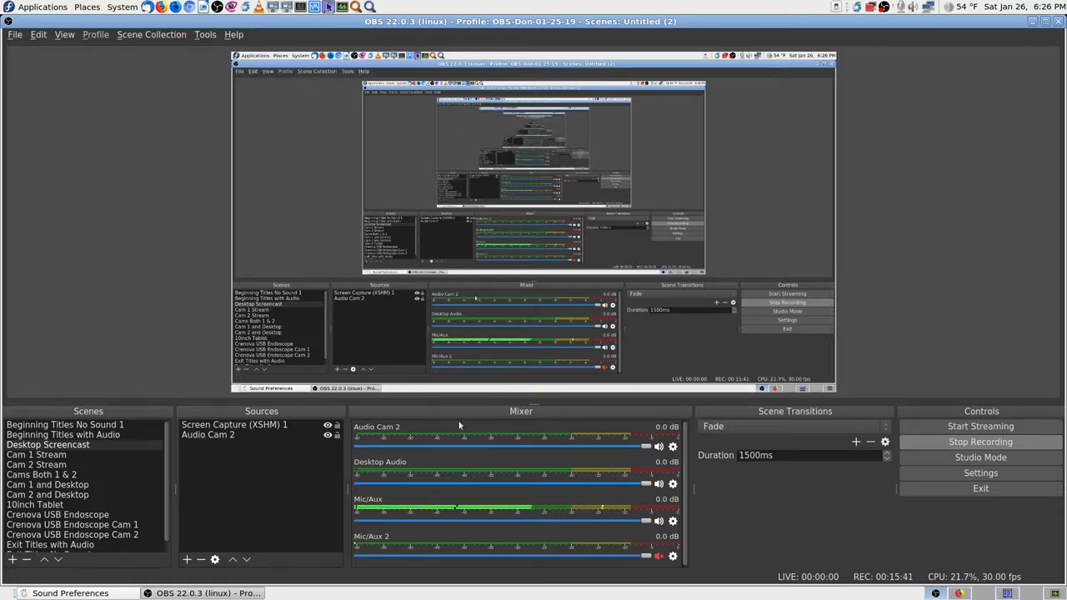
- Check the list of scene collections and switch from the Desktop Screencast scene to Cam 1 Stream and on to Cam 2 Stream
left_click(165, 36)
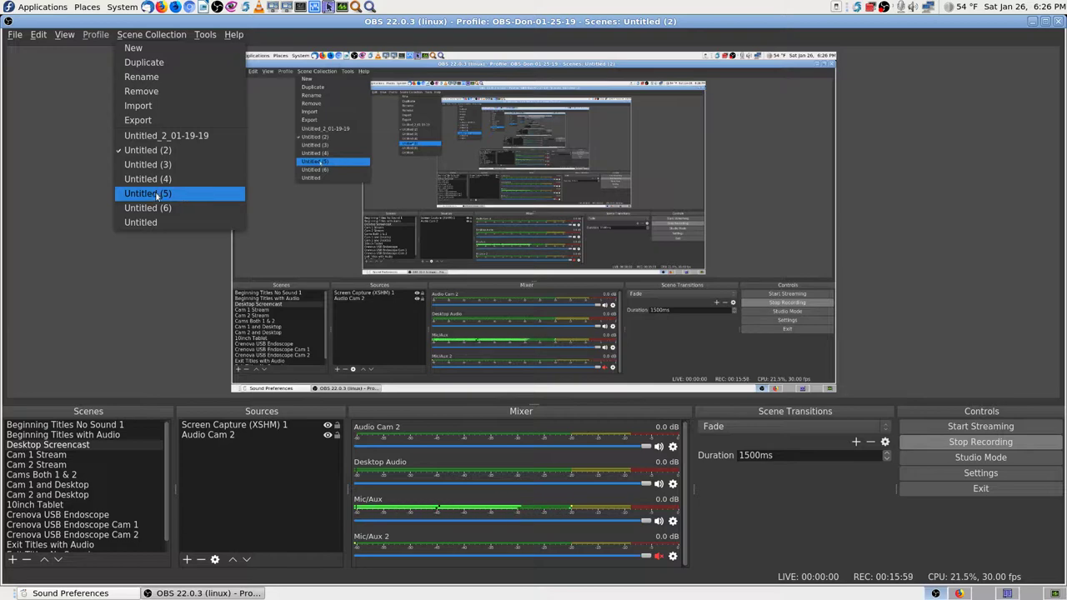
left_click(45, 191)
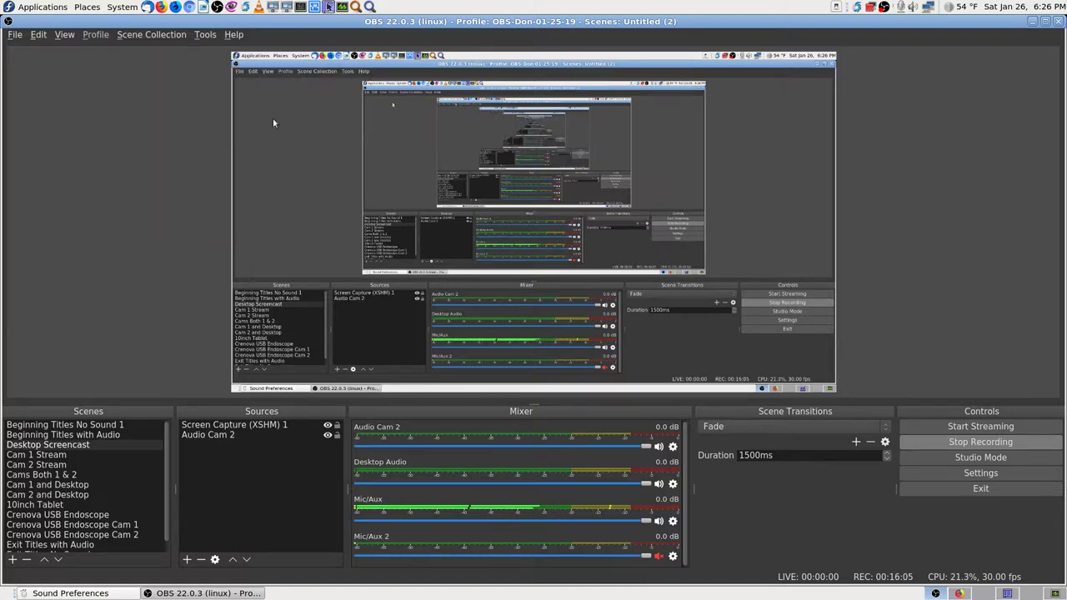
left_click(55, 455)
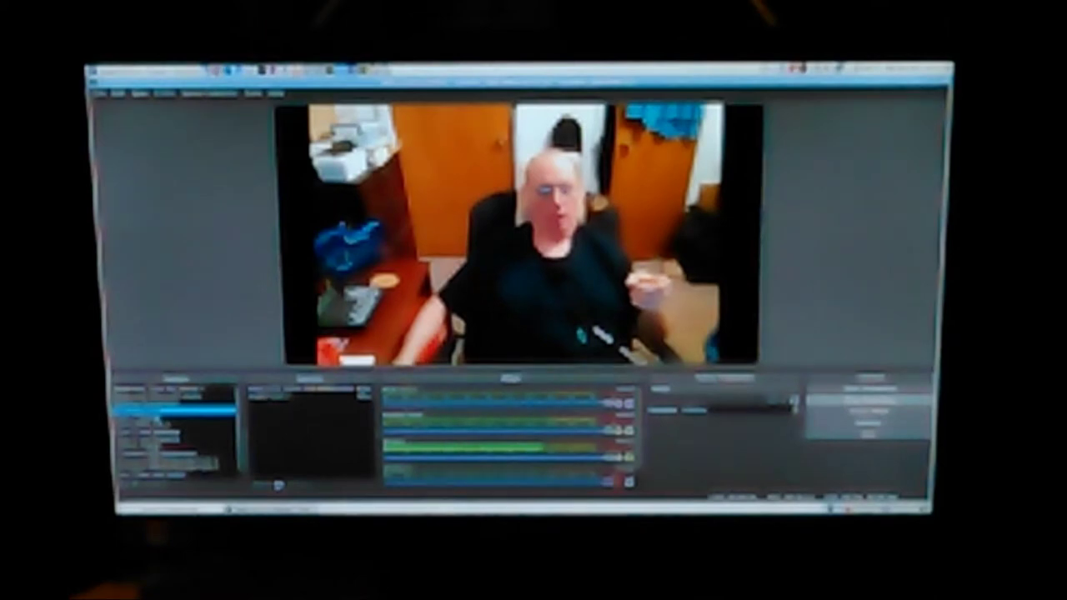
left_click(175, 415)
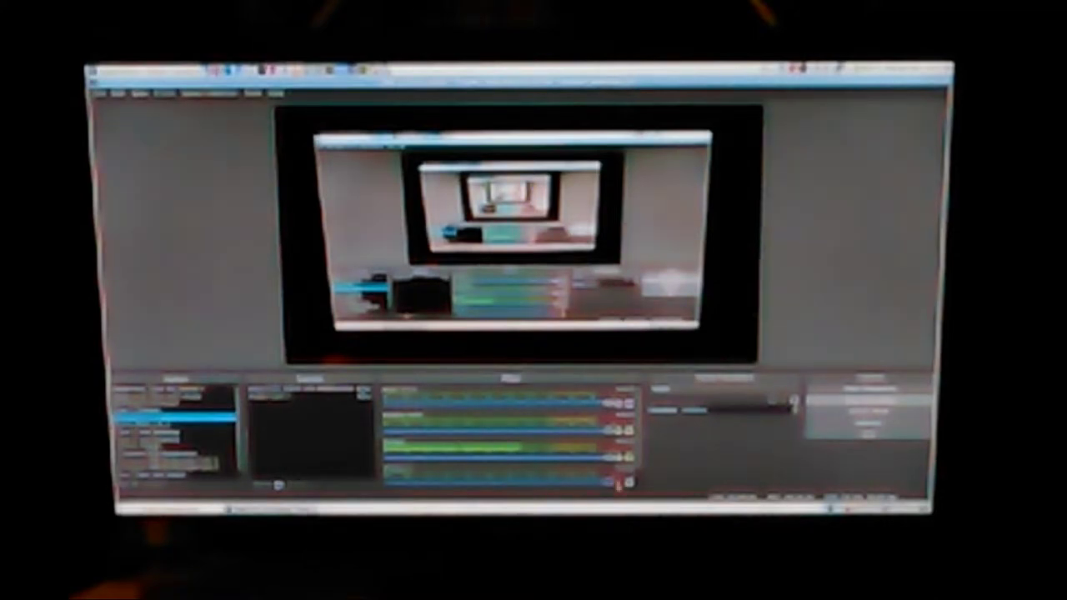
- Unmute Mic/Aux 2 and mute Mic/Aux in the mixer
left_click(618, 483)
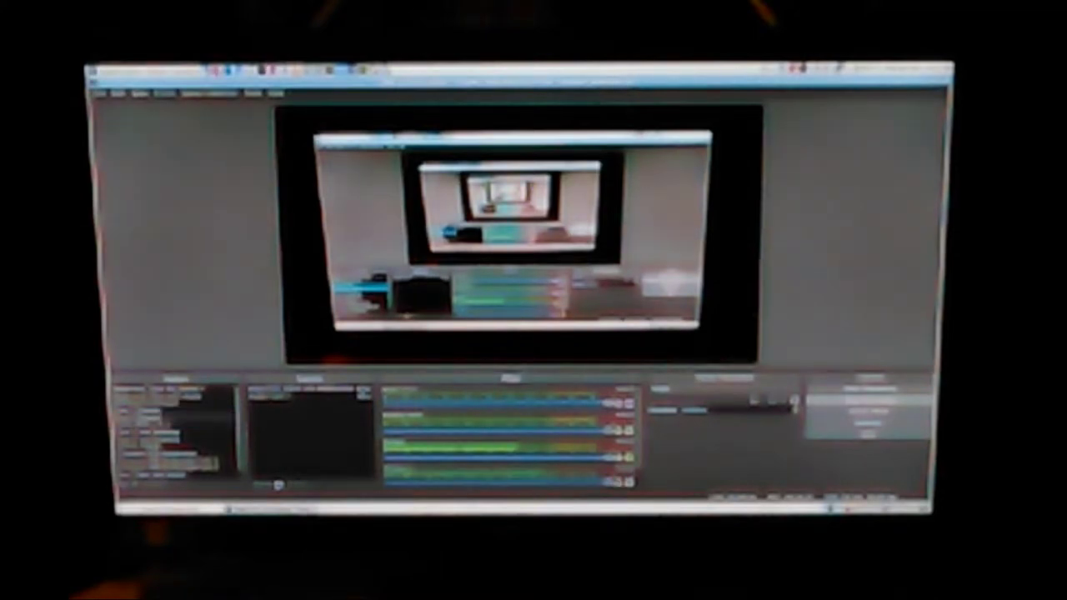
left_click(615, 457)
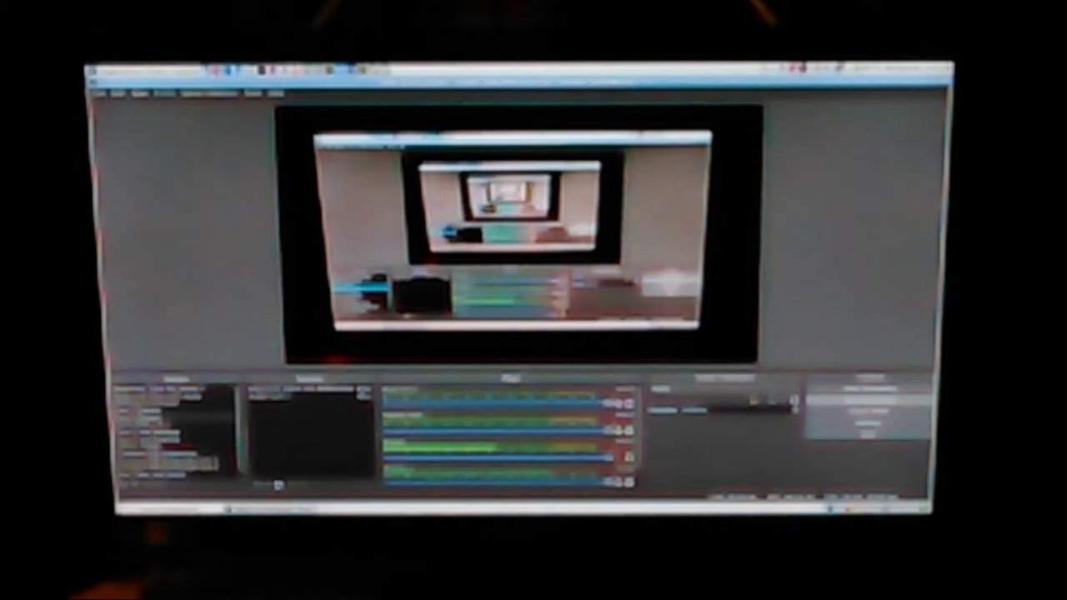